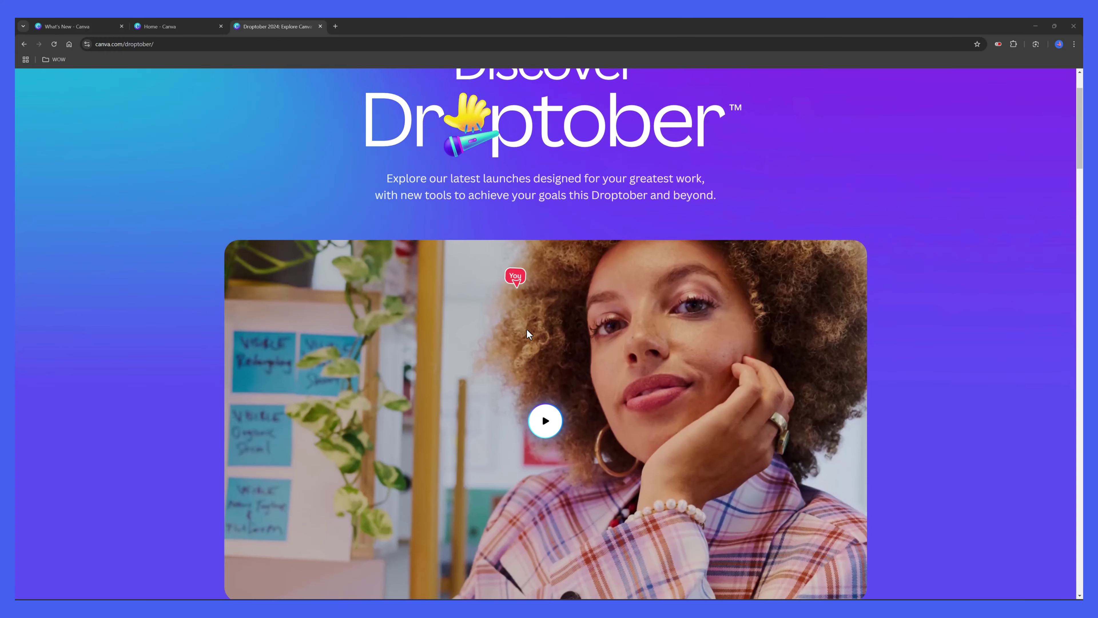
Play the Droptober 2024 launch video and scroll through the Visual Suite feature cards
left_click(545, 420)
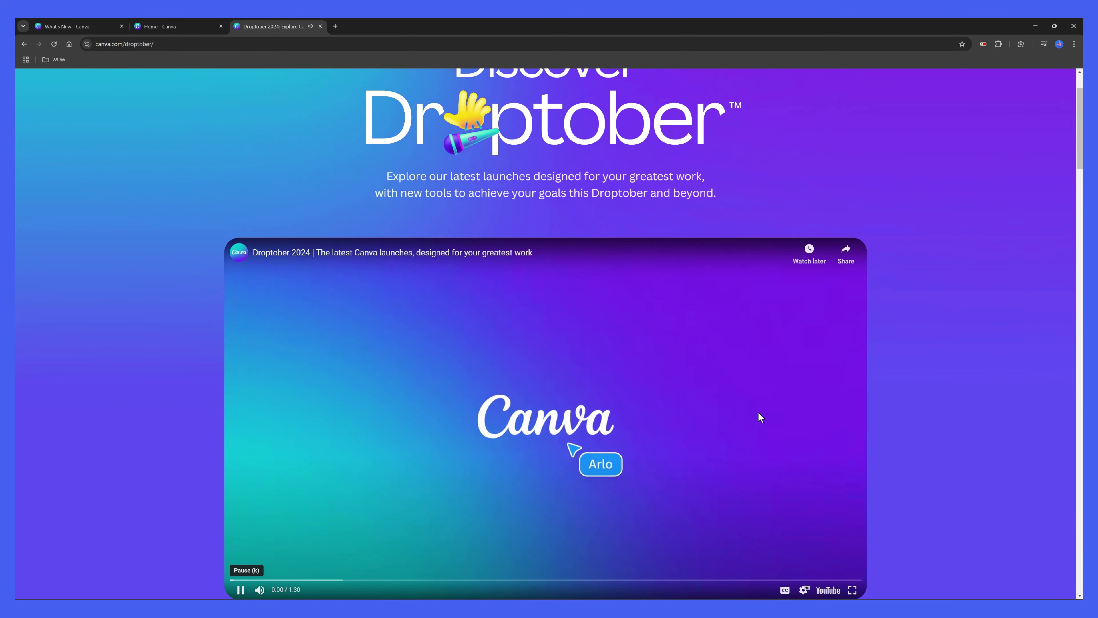
scroll(760, 415, "down", 3)
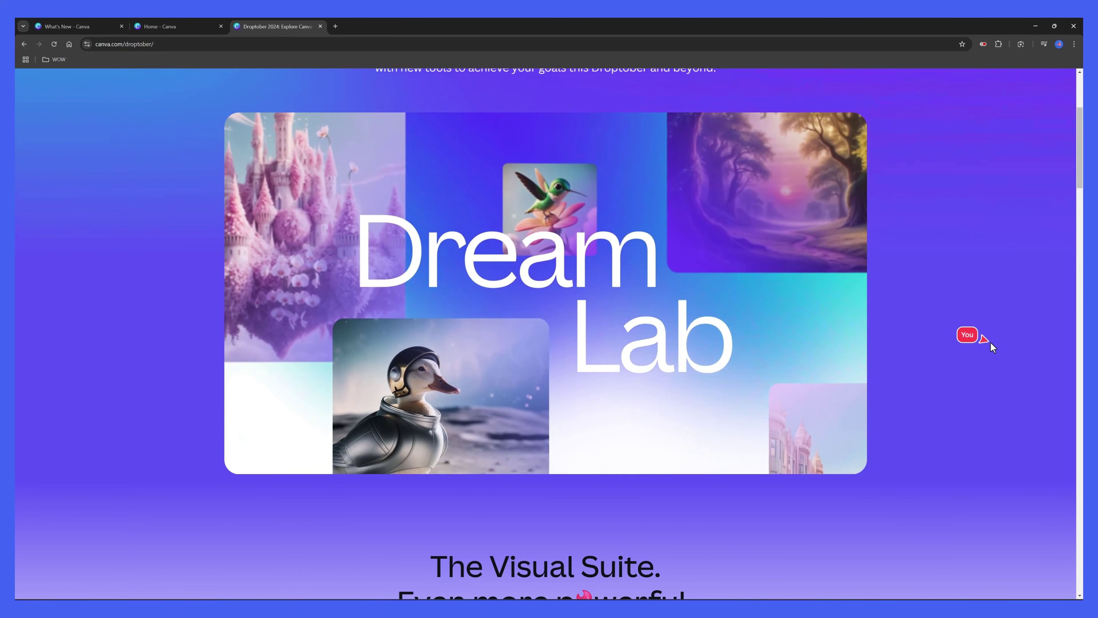
scroll(990, 345, "down", 10)
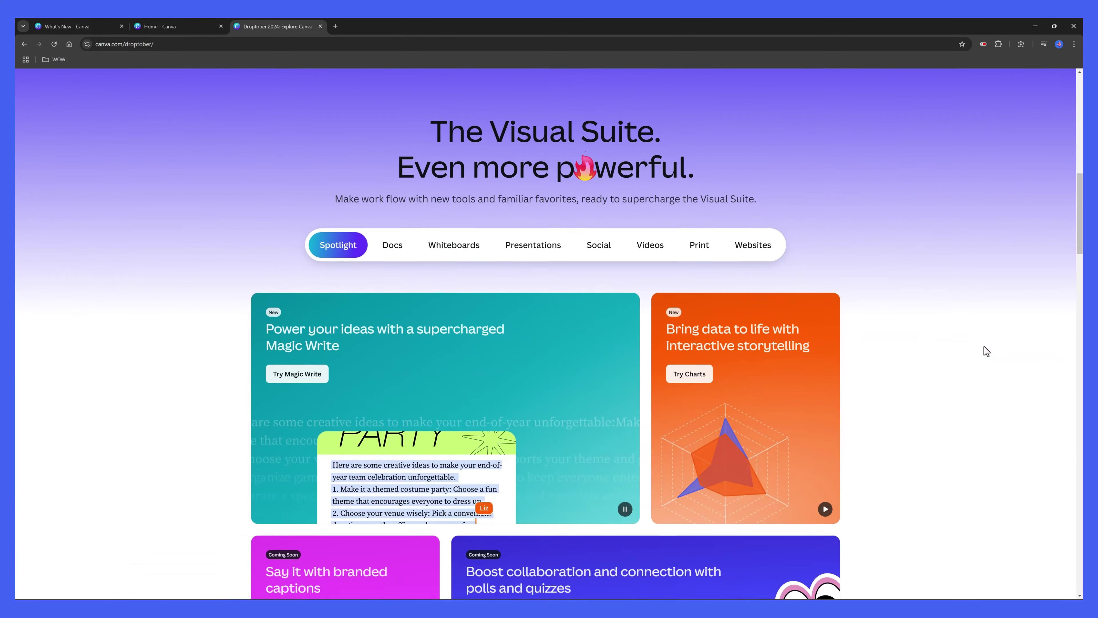
scroll(984, 347, "down", 1)
scroll(983, 346, "down", 3)
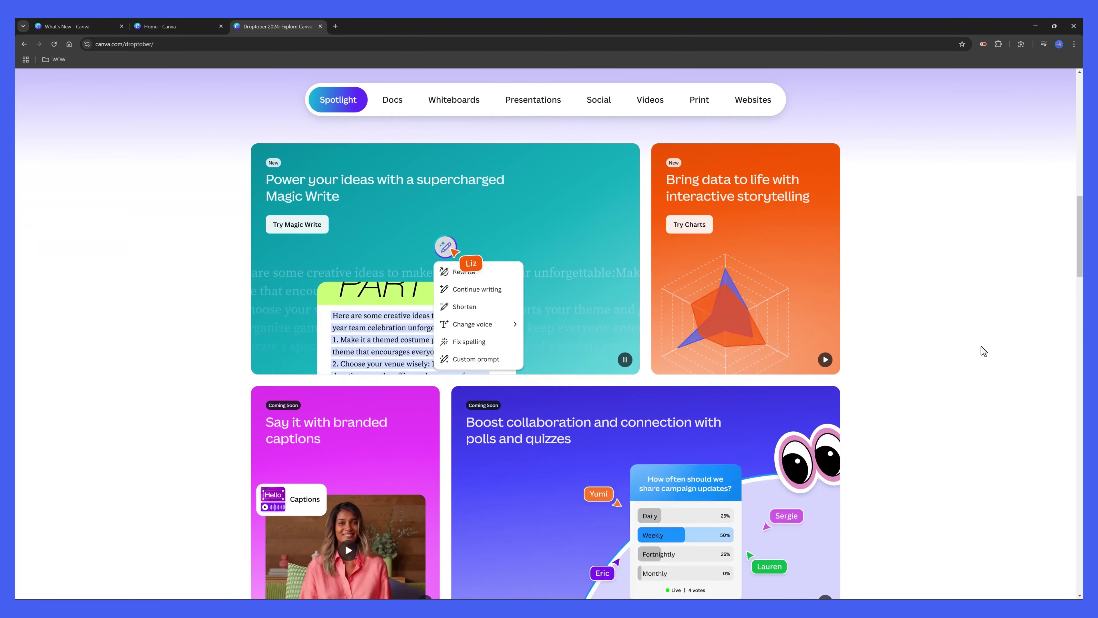
scroll(981, 346, "down", 4)
scroll(951, 337, "up", 12)
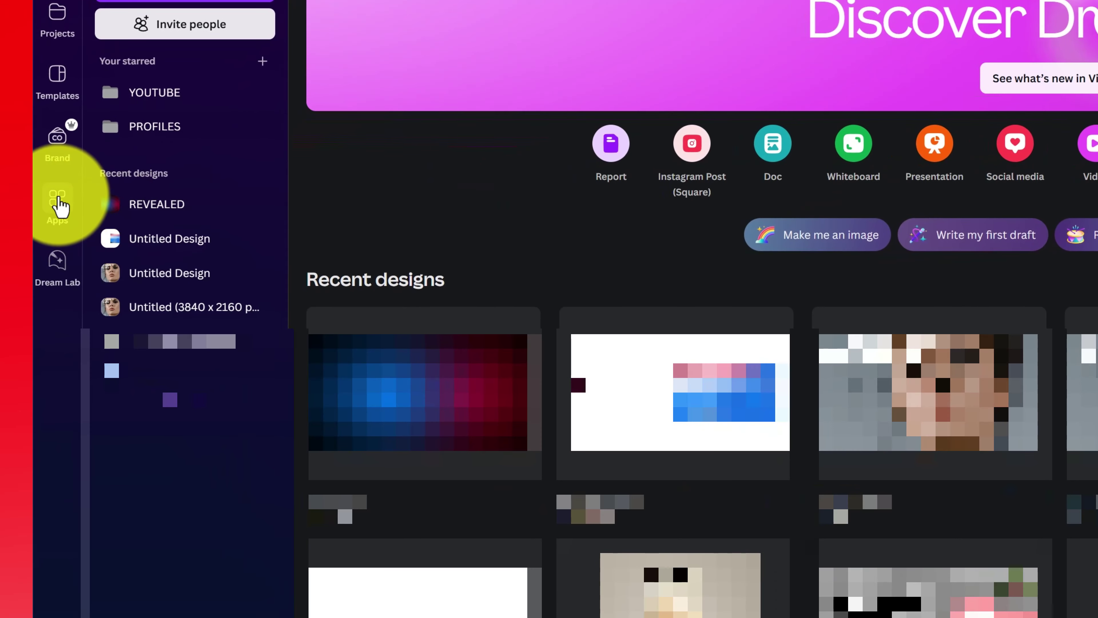
Visit the Apps page, the Droptober What's New page, and the Artlist creator page
left_click(57, 201)
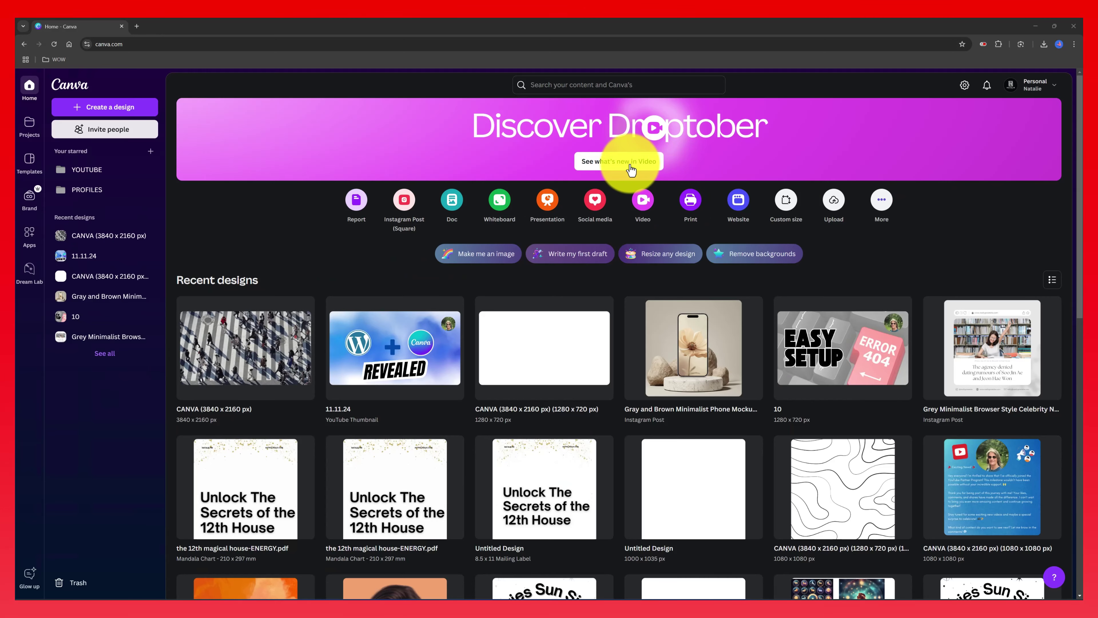
left_click(632, 167)
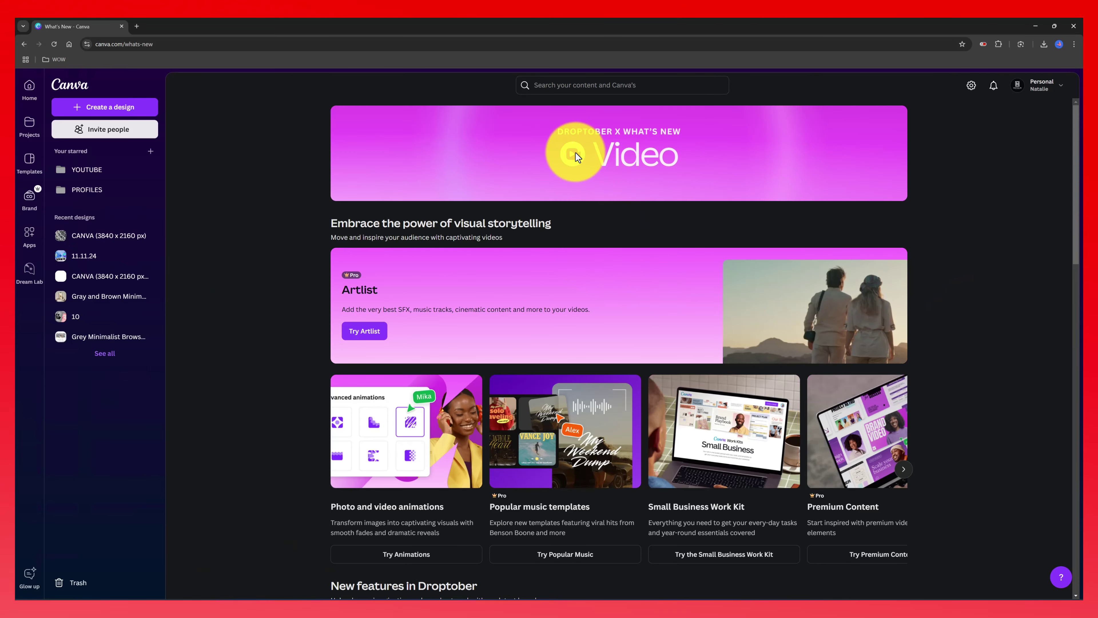
left_click(365, 332)
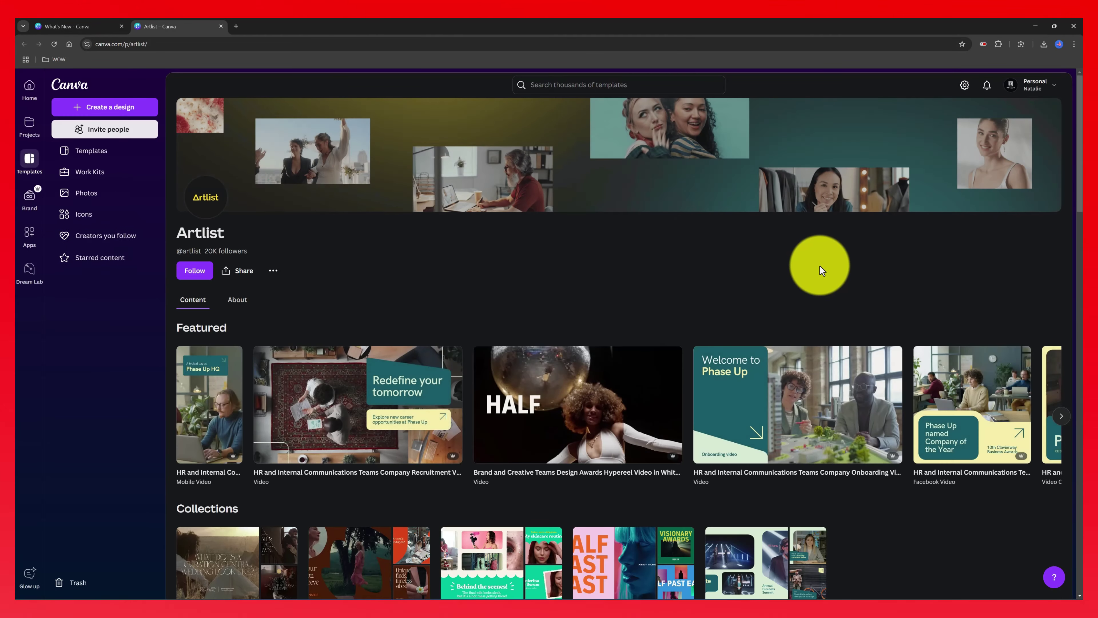
scroll(614, 293, "down", 2)
scroll(614, 294, "down", 3)
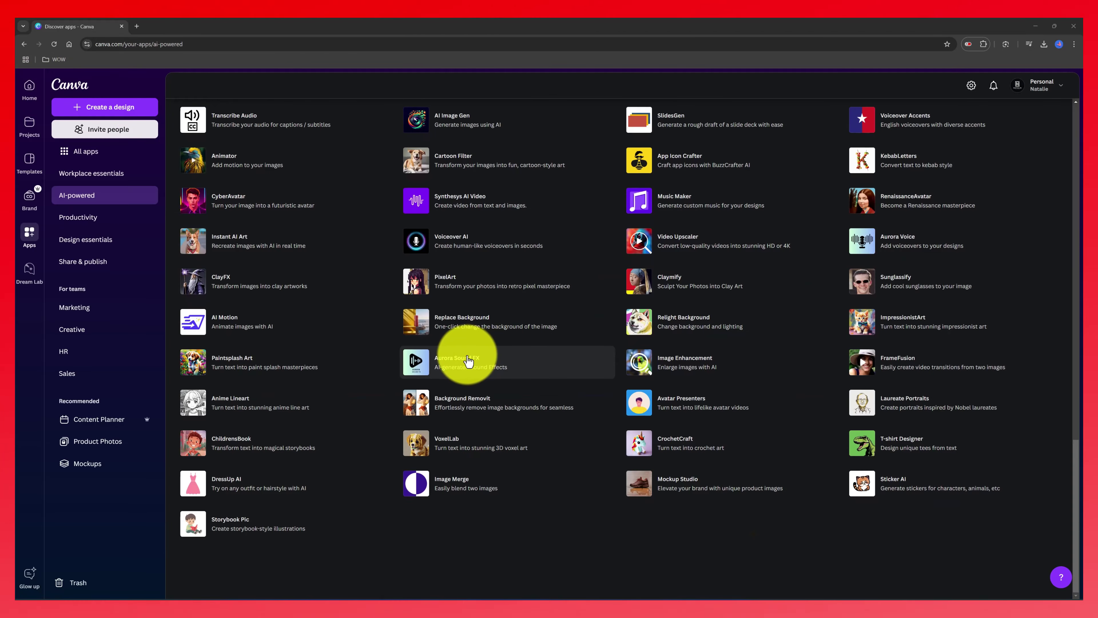
scroll(468, 360, "up", 2)
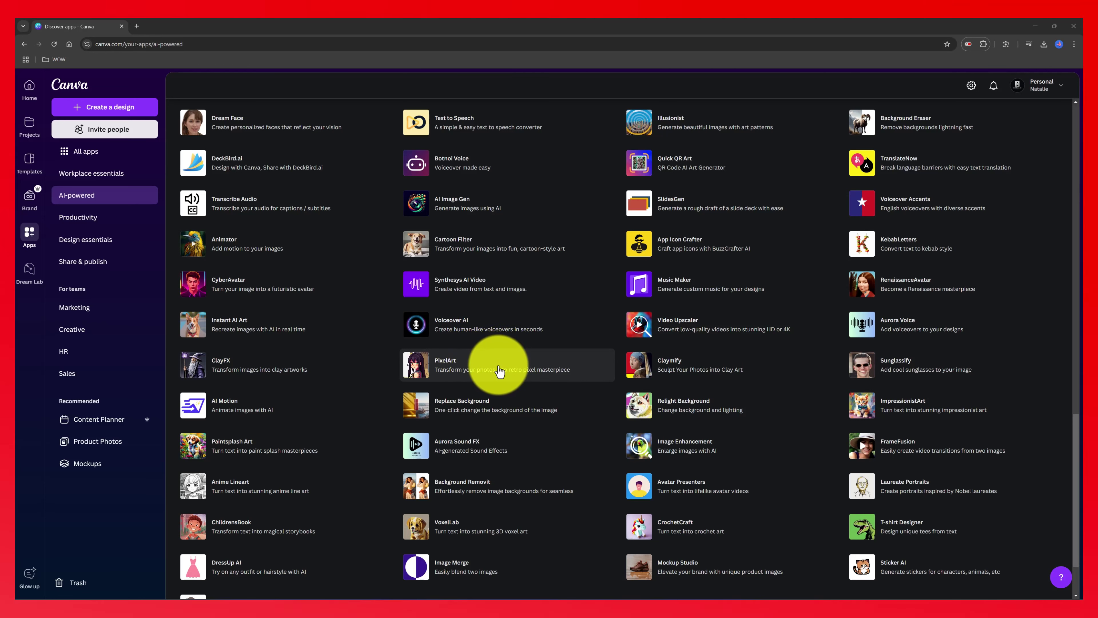
scroll(499, 371, "up", 2)
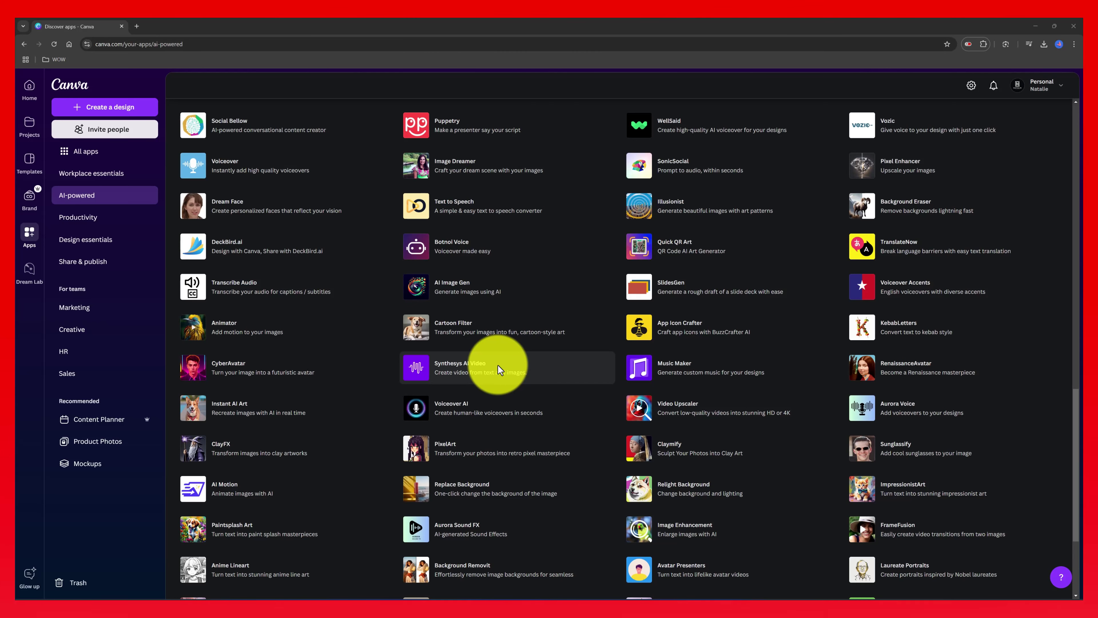
Search the apps catalogue for 'Tr', pick the TREV suggestion and view TREV's details
scroll(234, 287, "up", 10)
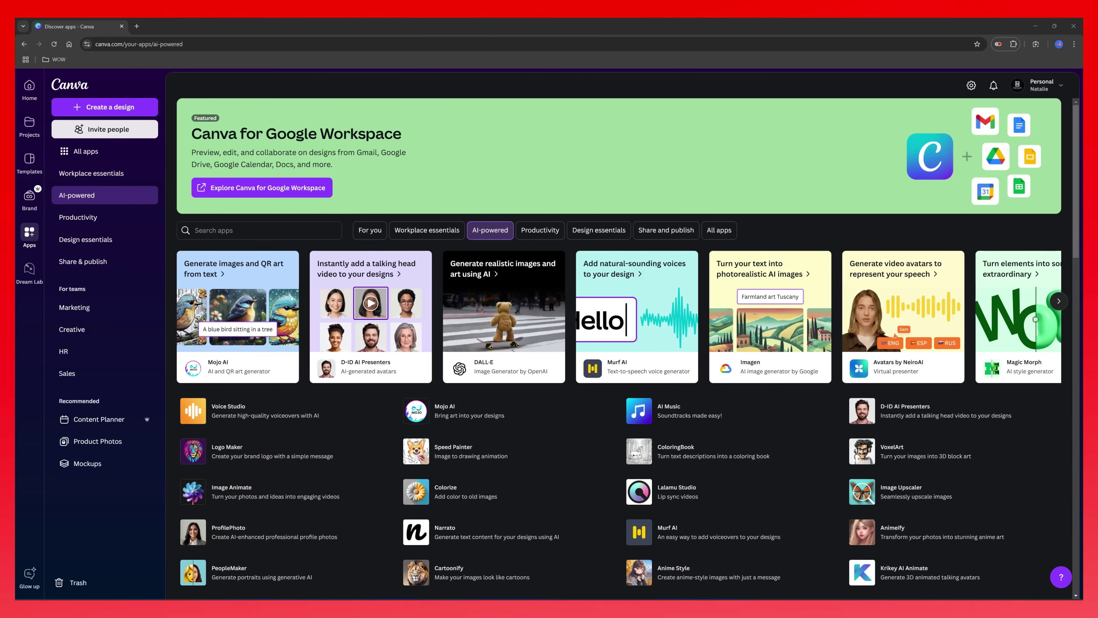
scroll(359, 374, "down", 2)
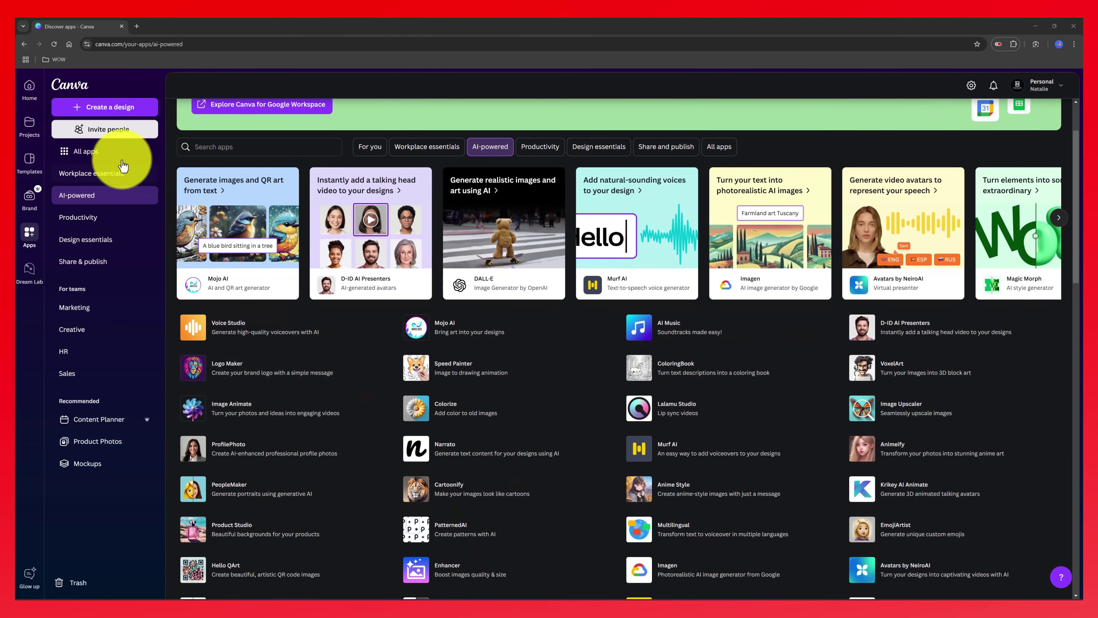
left_click(238, 147)
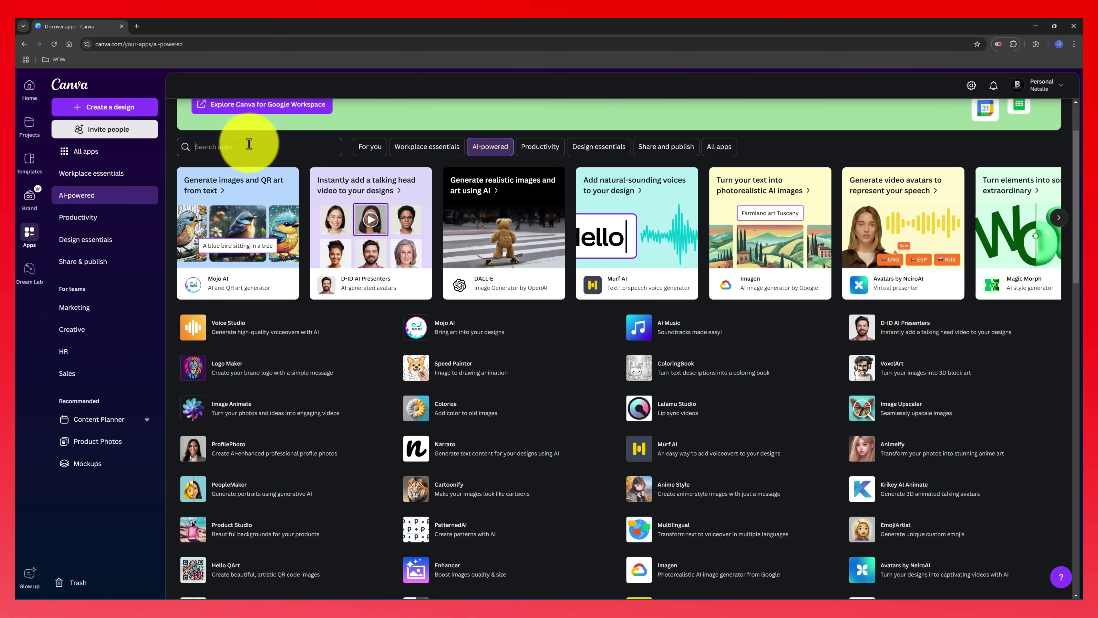
type("Trev")
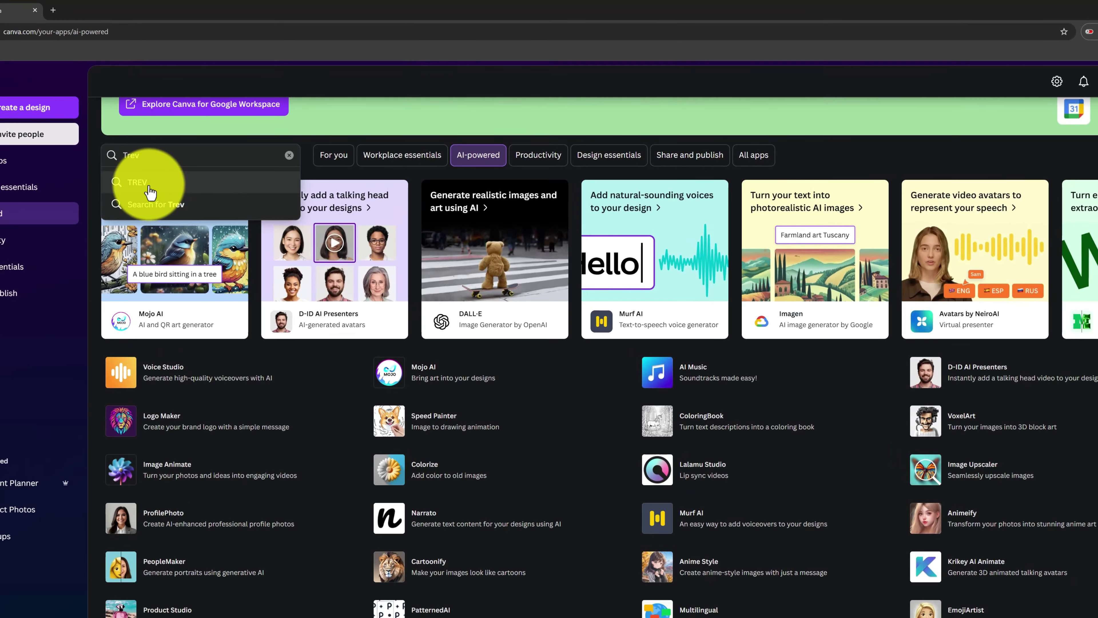
left_click(208, 171)
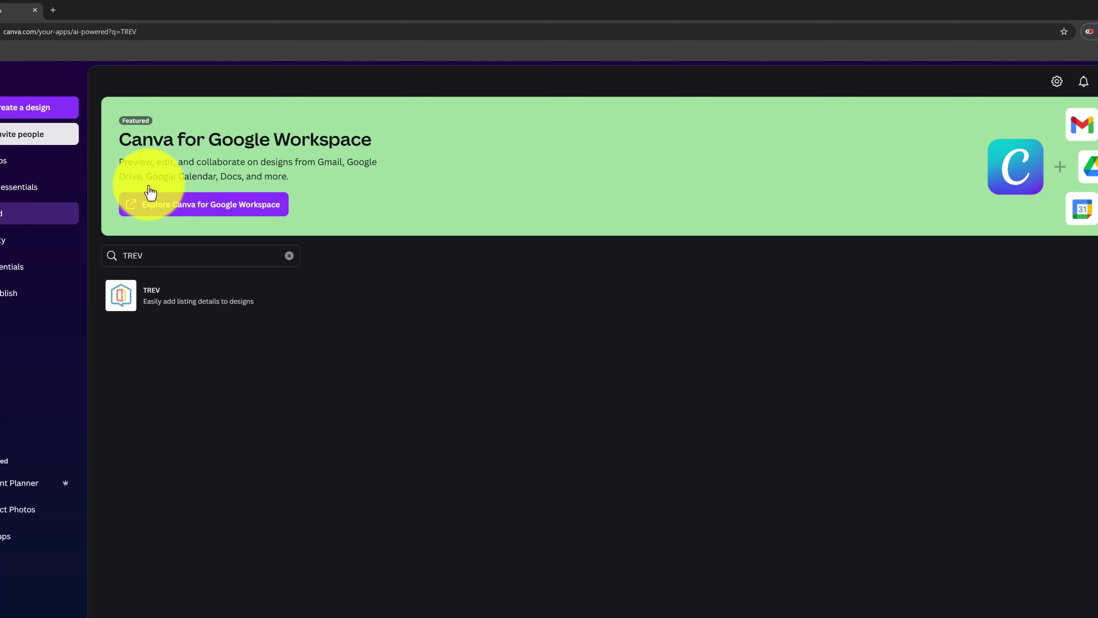
left_click(164, 297)
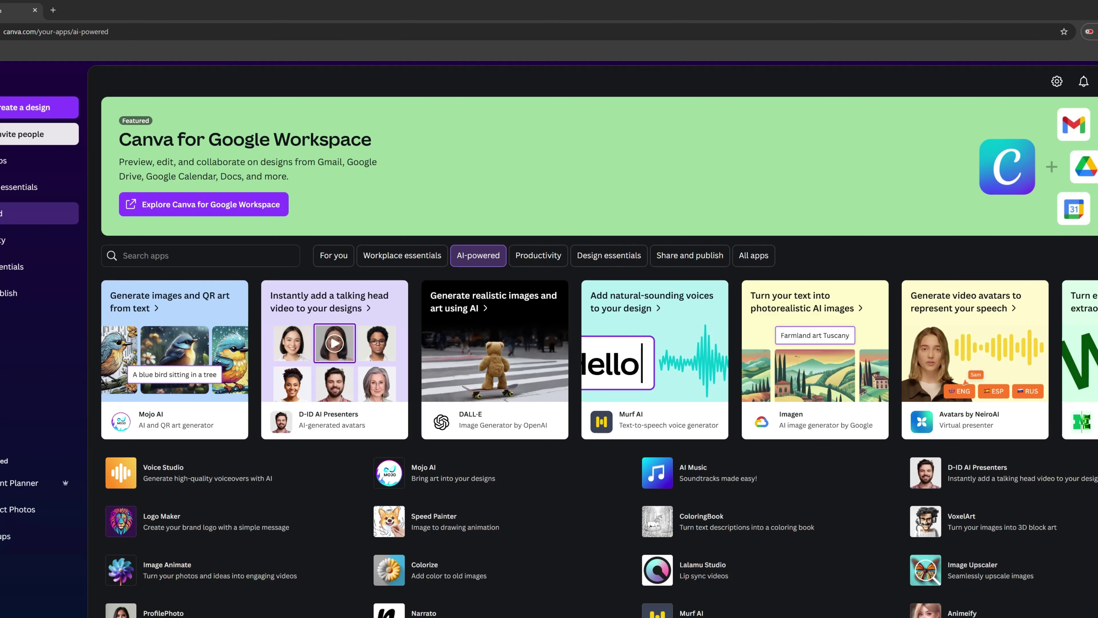
Run a new app search for 'Tre' to list the apps matching TREV
scroll(318, 428, "down", 2)
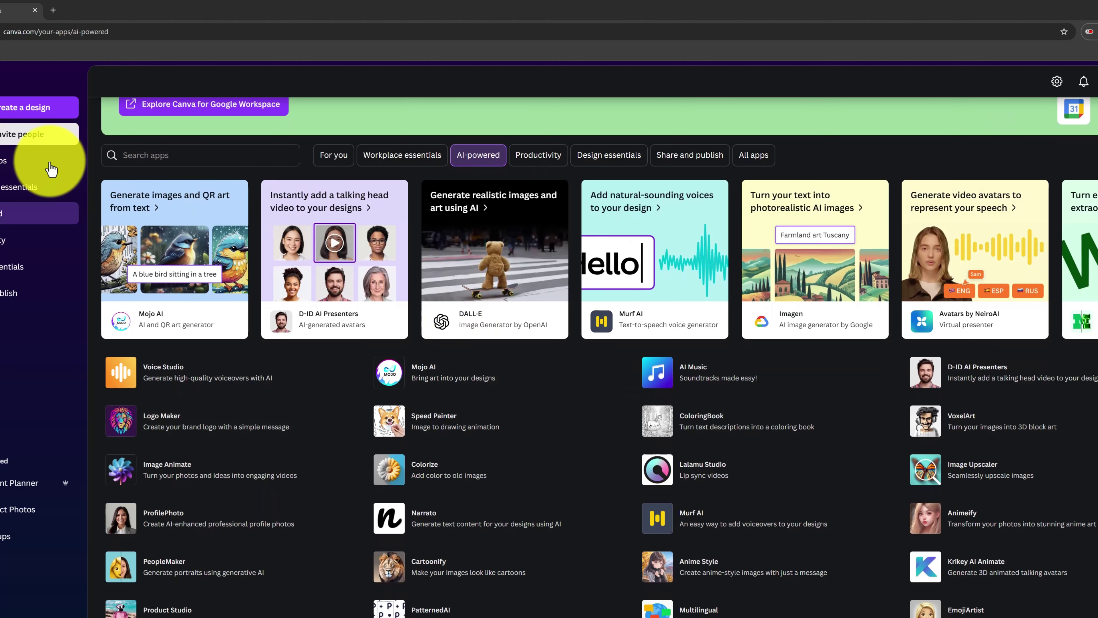
left_click(188, 152)
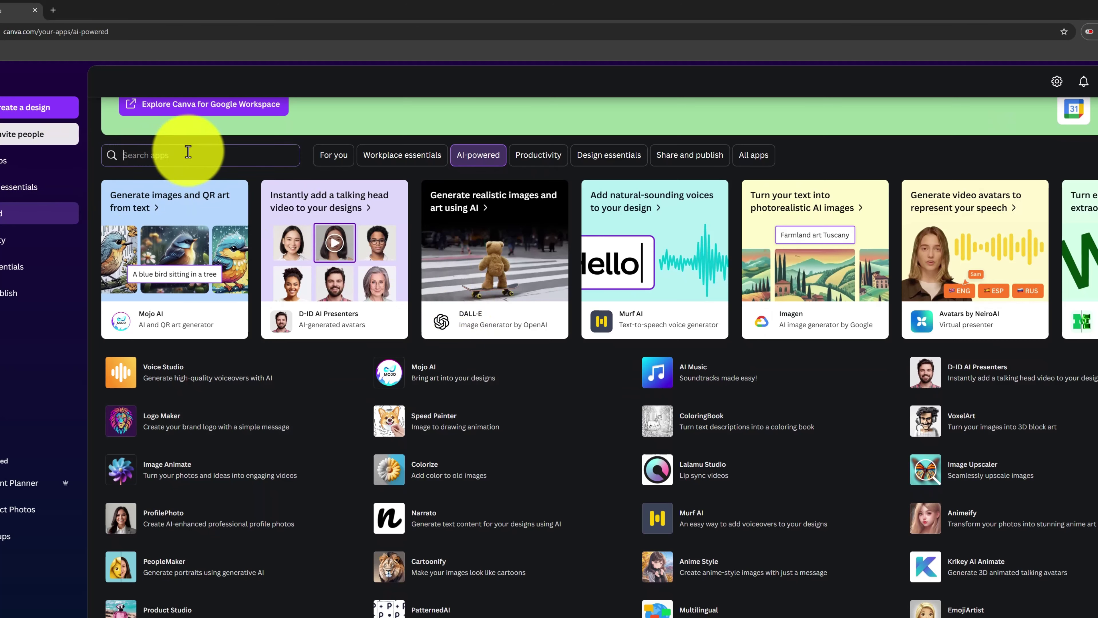
type("Trev")
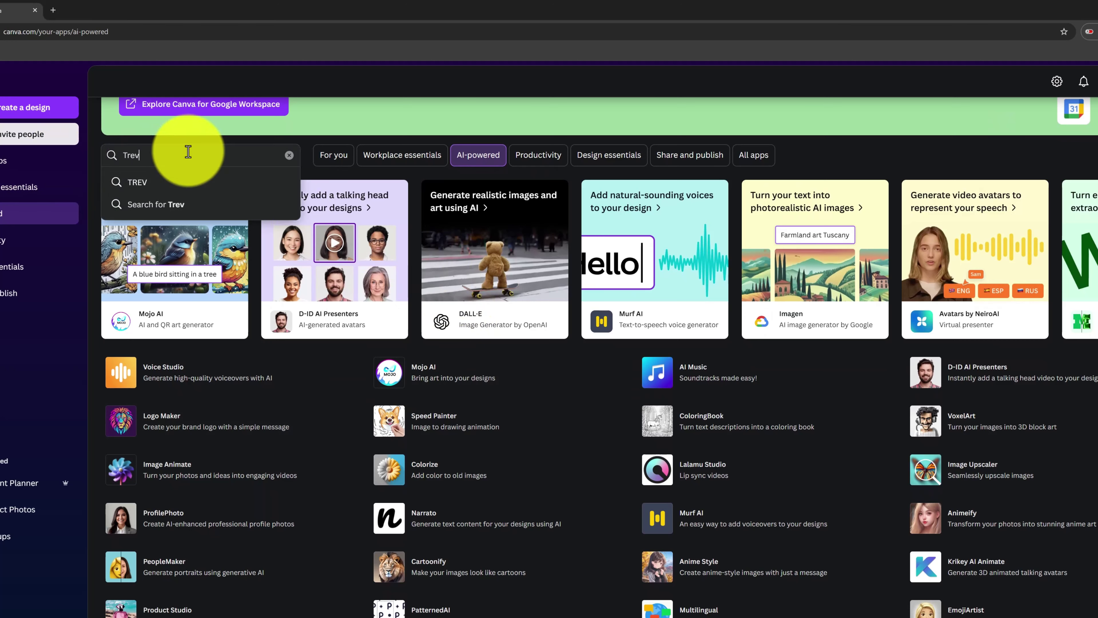
left_click(150, 190)
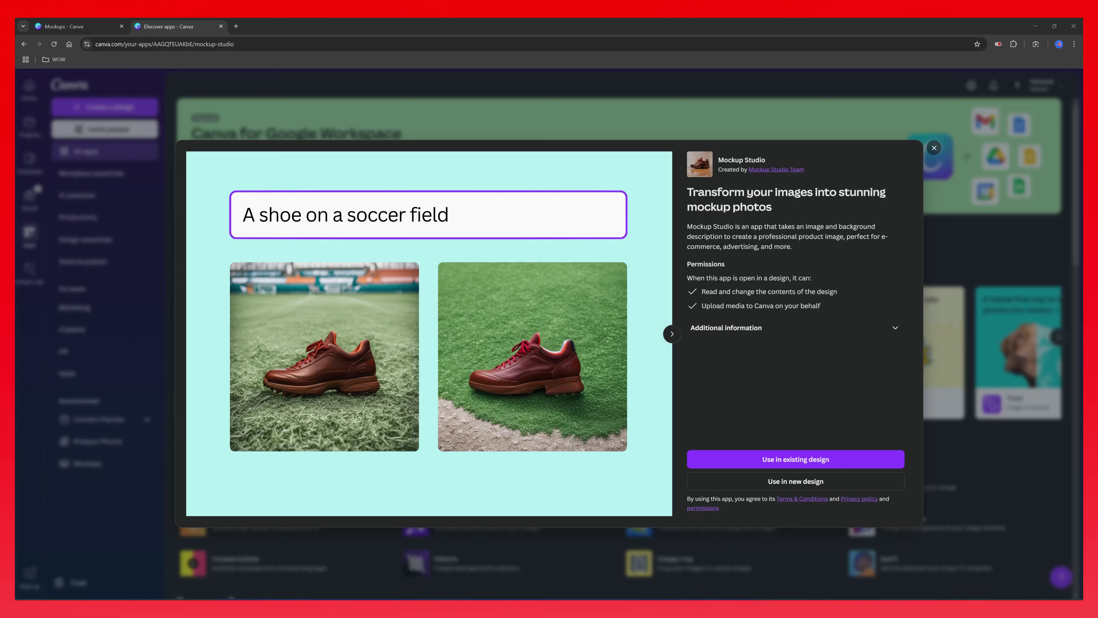
Use Mockup Studio in a new 1080×1080 design
left_click(778, 487)
left_click(778, 481)
left_click(791, 432)
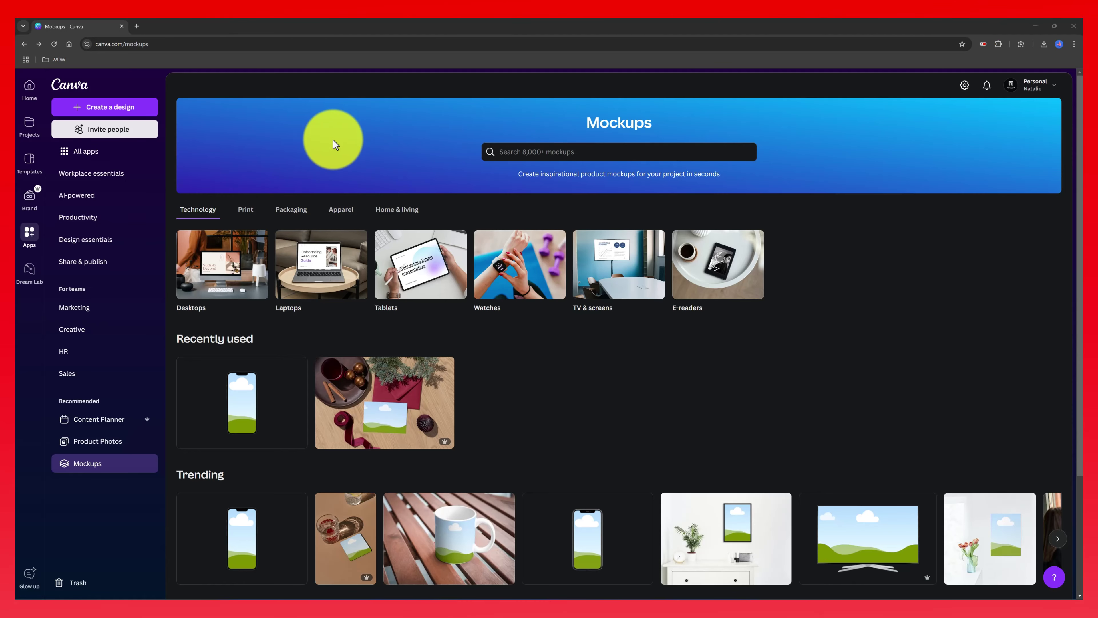
Place a chosen image in the recently used phone mockup and smart-crop it to fill the screen
scroll(243, 295, "down", 2)
left_click(253, 330)
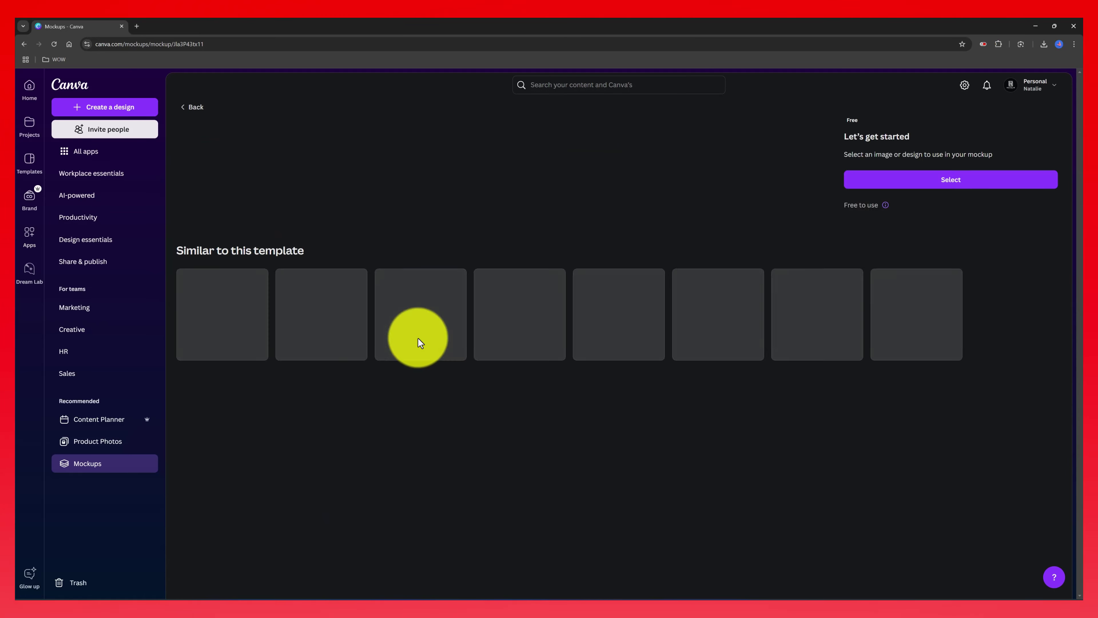
left_click(906, 186)
left_click(569, 562)
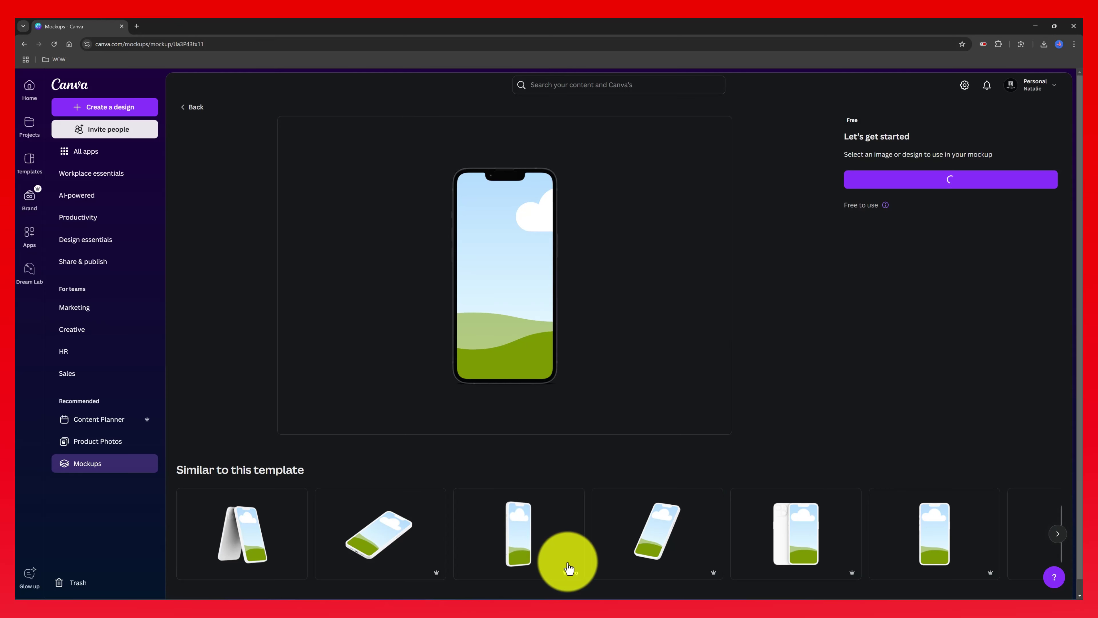
left_click(895, 211)
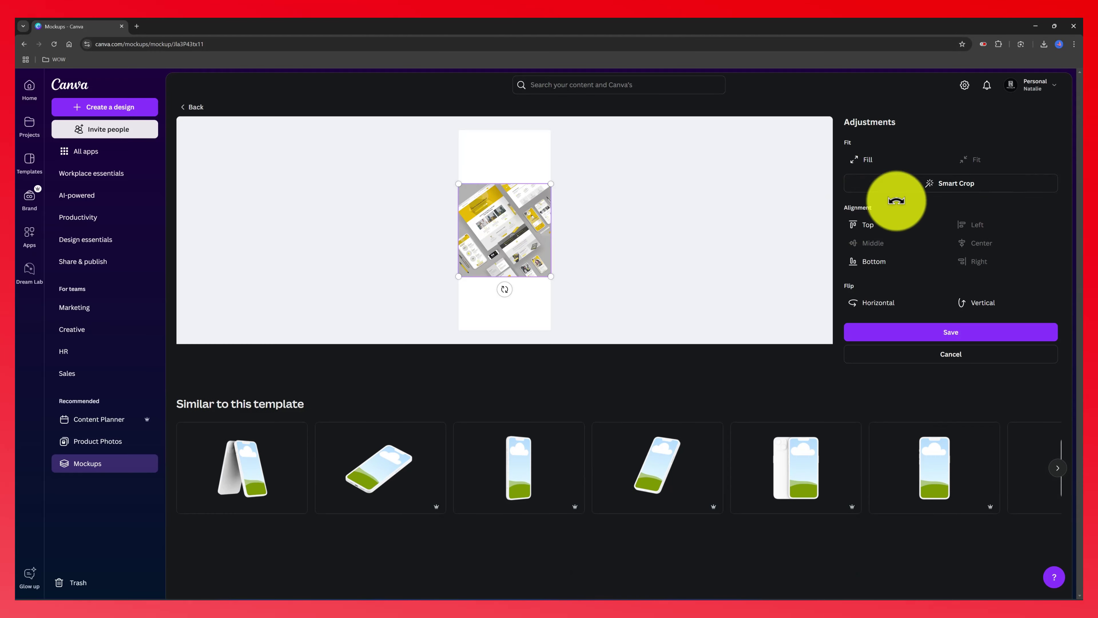
left_click(945, 190)
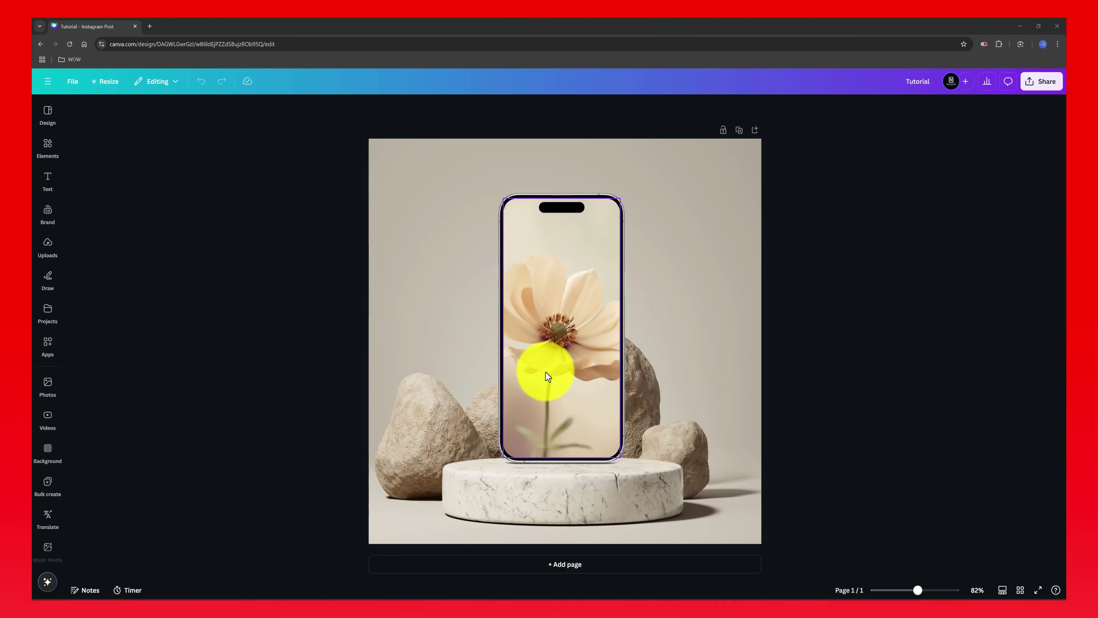
Generate the phone-and-flower design's embed from the Share panel and copy the HTML code
left_click(1041, 81)
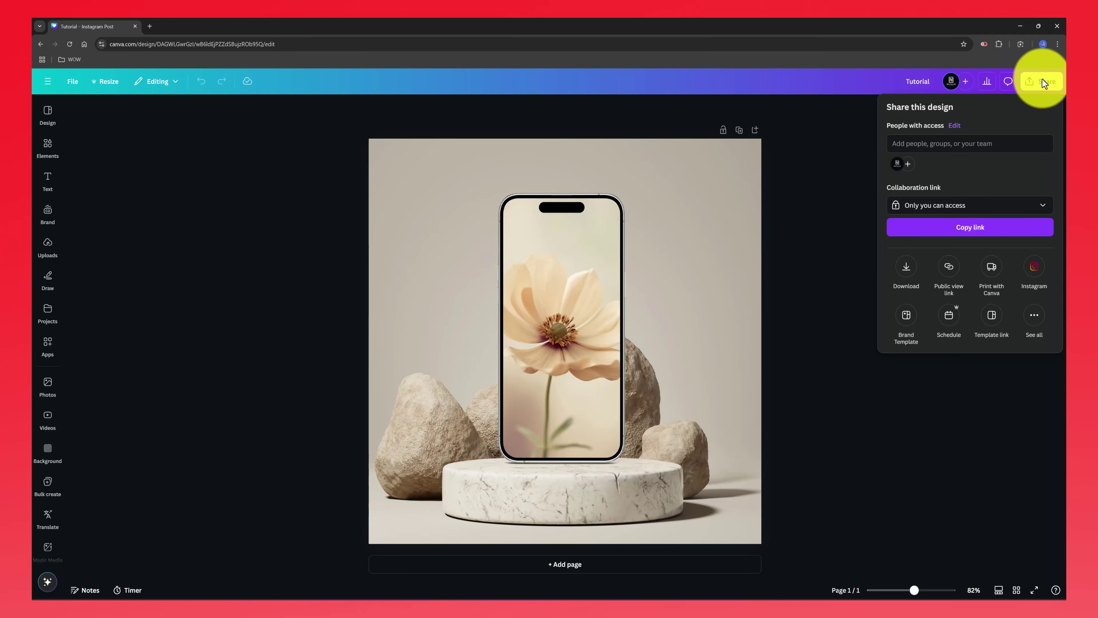
left_click(1035, 315)
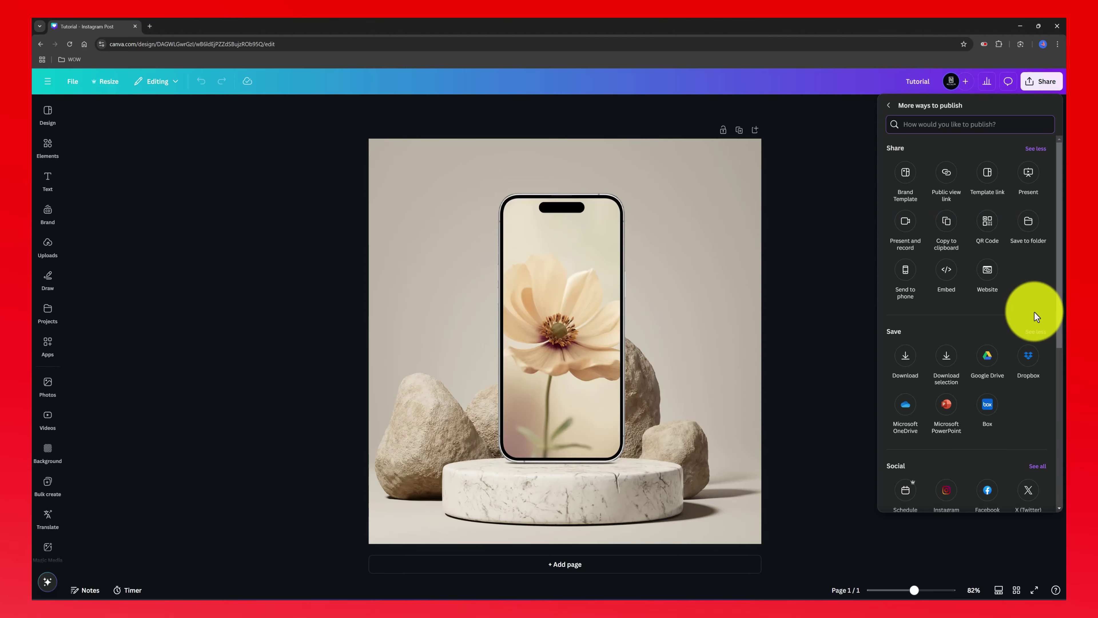
left_click(947, 272)
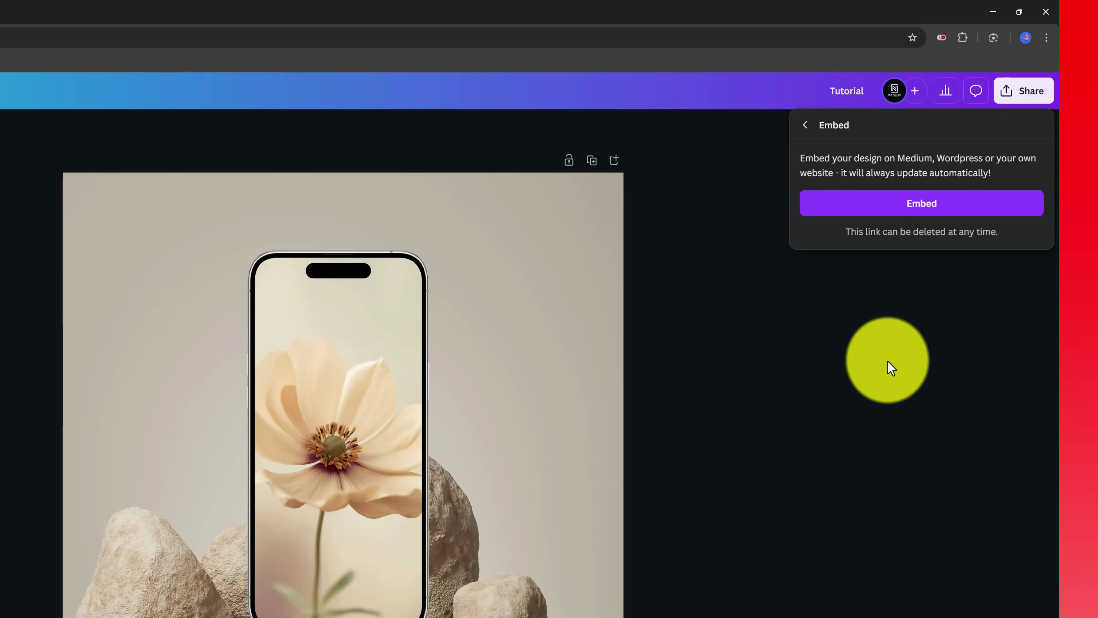
left_click(837, 203)
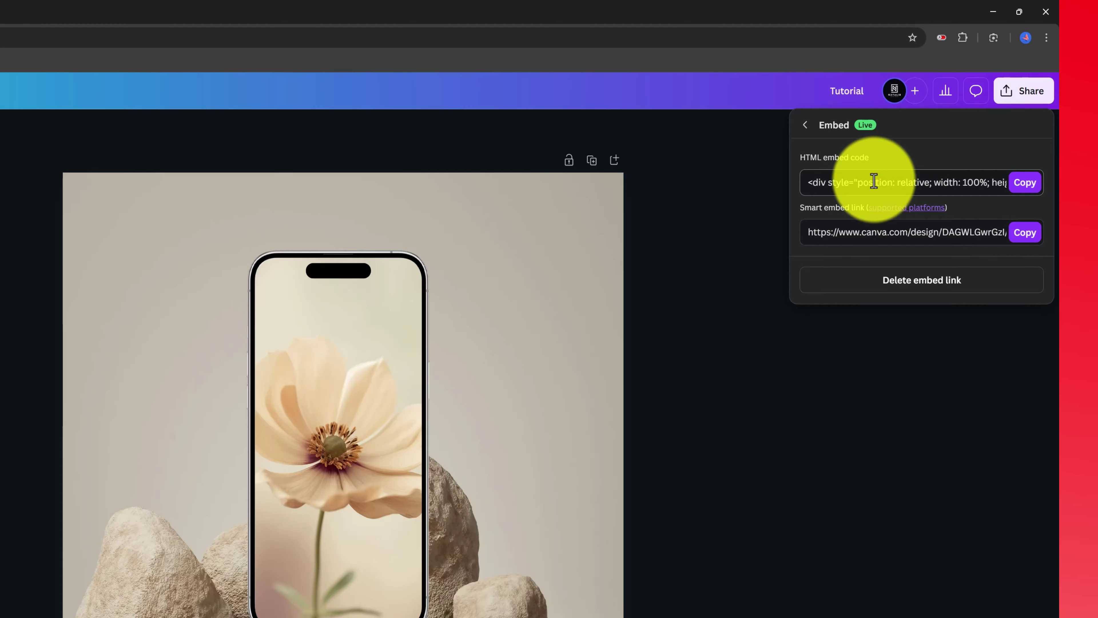
left_click(1029, 191)
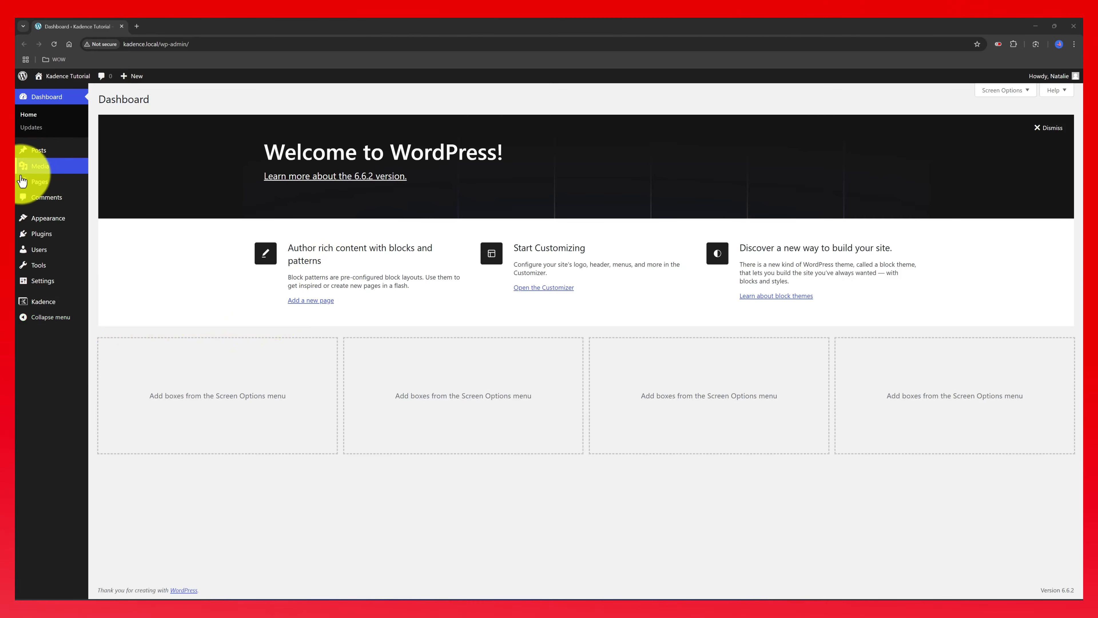
On the About page, paste the Canva embed code into a new Custom HTML block below the causes text
mouse_move(72, 182)
left_click(119, 185)
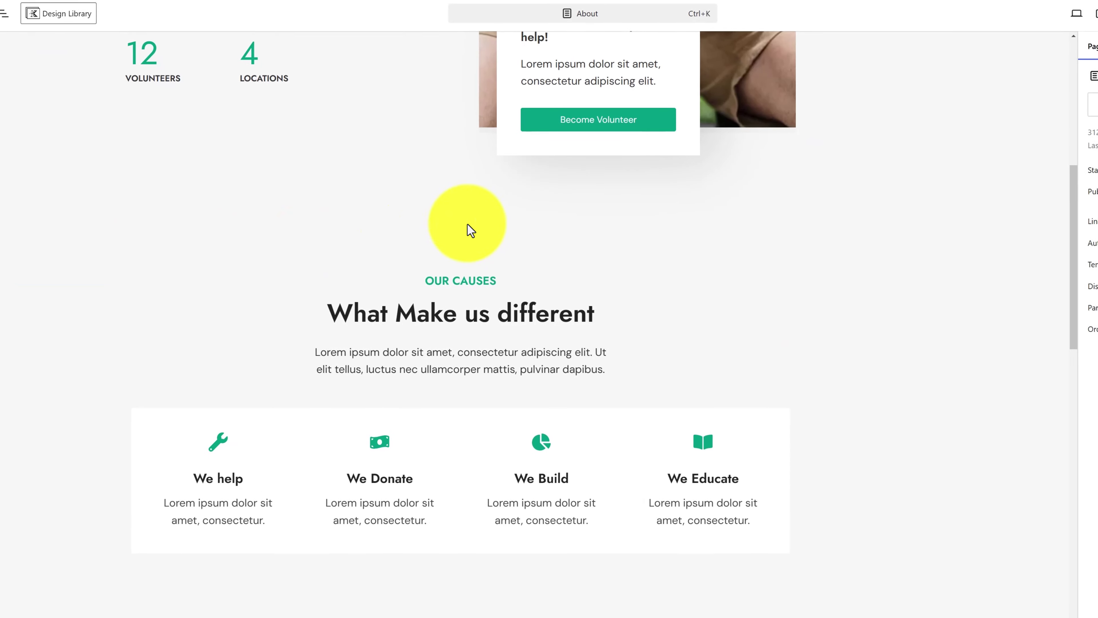
left_click(480, 221)
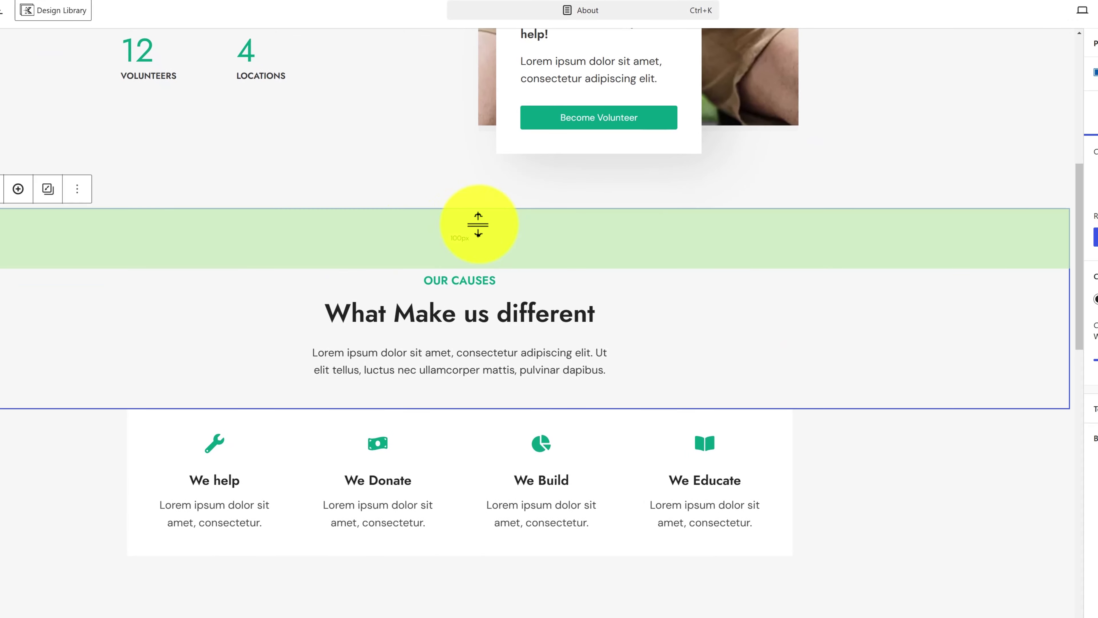
left_click(568, 400)
left_click(566, 396)
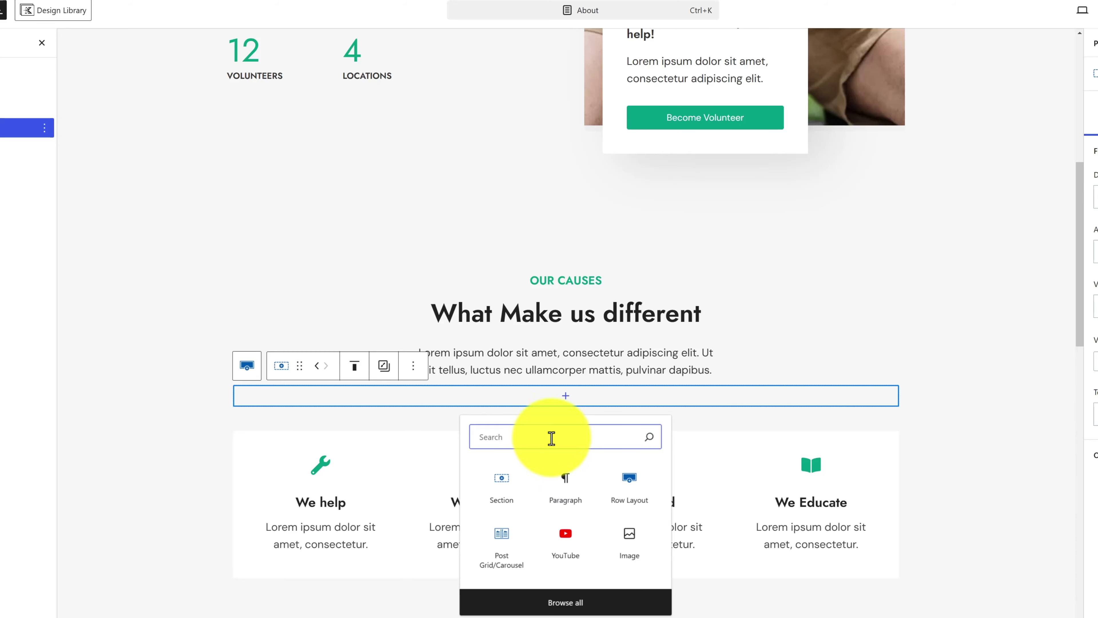
type("html")
left_click(498, 481)
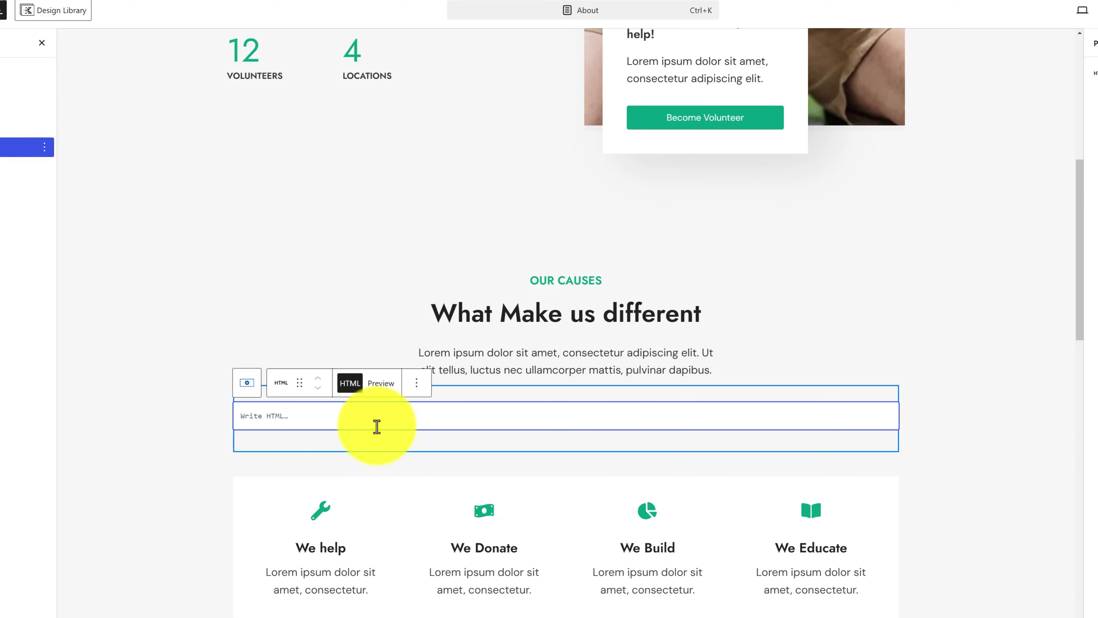
left_click(410, 422)
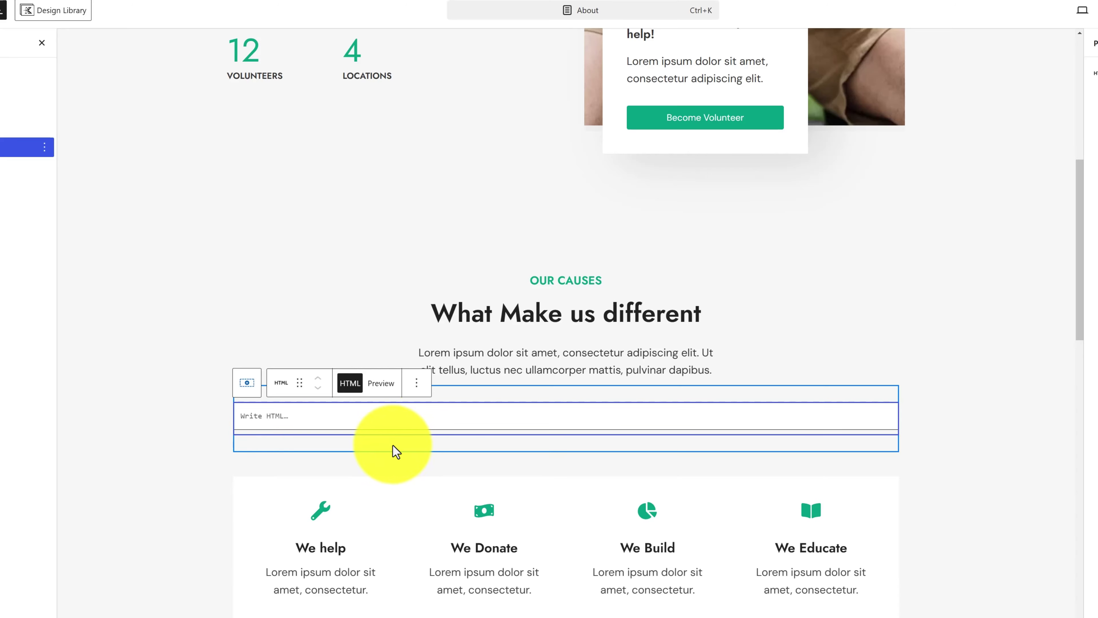
left_click(350, 421)
key("ctrl+v")
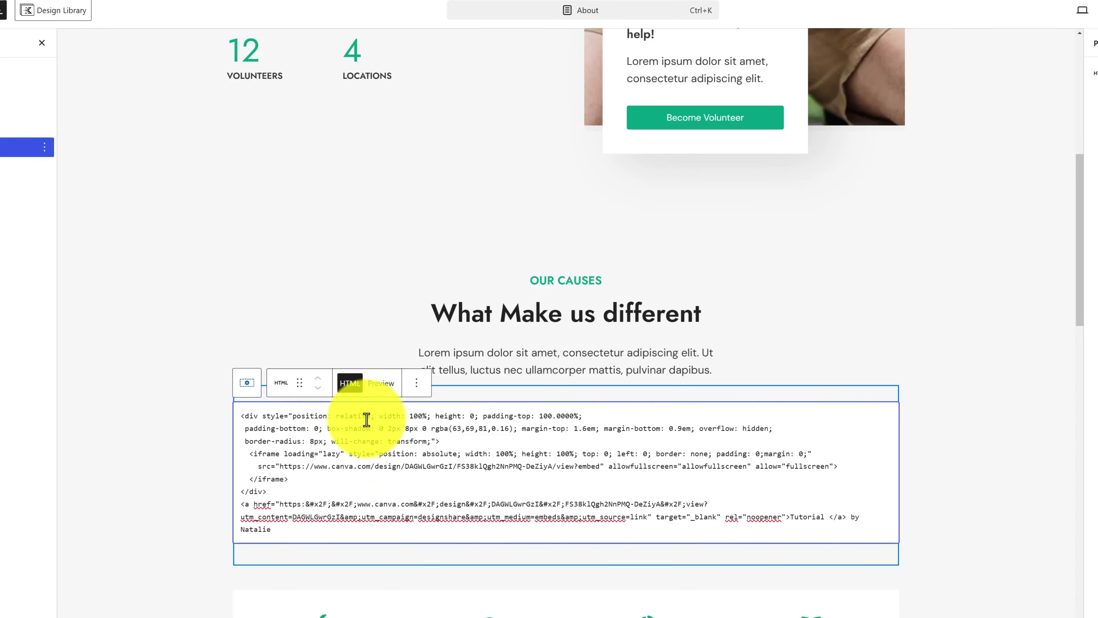
Preview the embed, then delete the <a> attribution link line from the HTML code
left_click(381, 382)
scroll(976, 351, "down", 8)
scroll(895, 327, "up", 4)
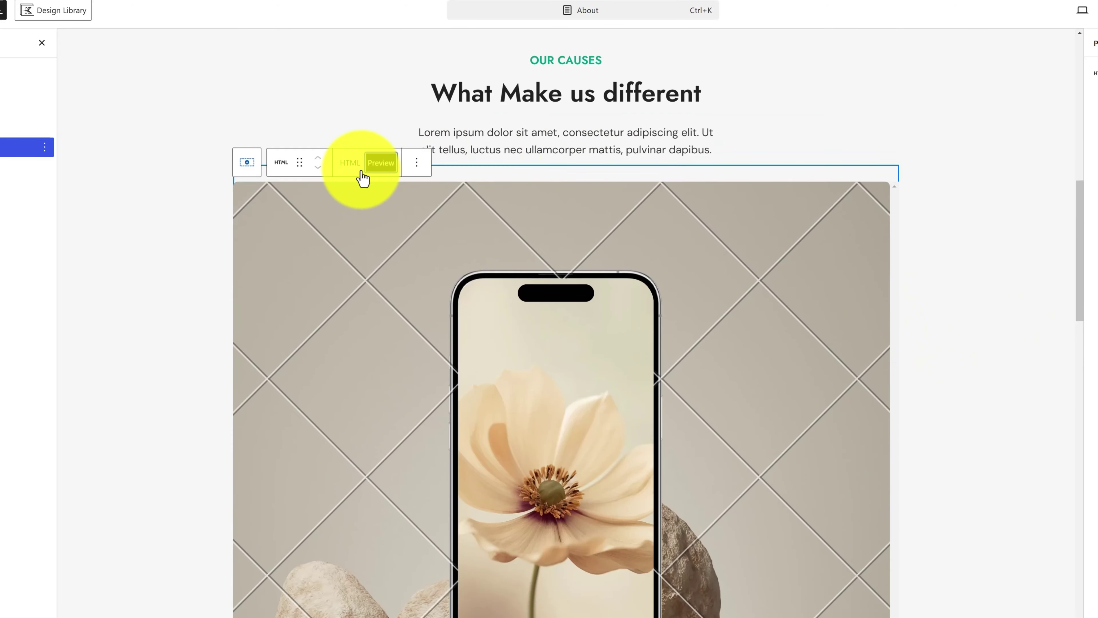
left_click(352, 172)
left_click_drag(241, 283, 414, 318)
key("BackSpace")
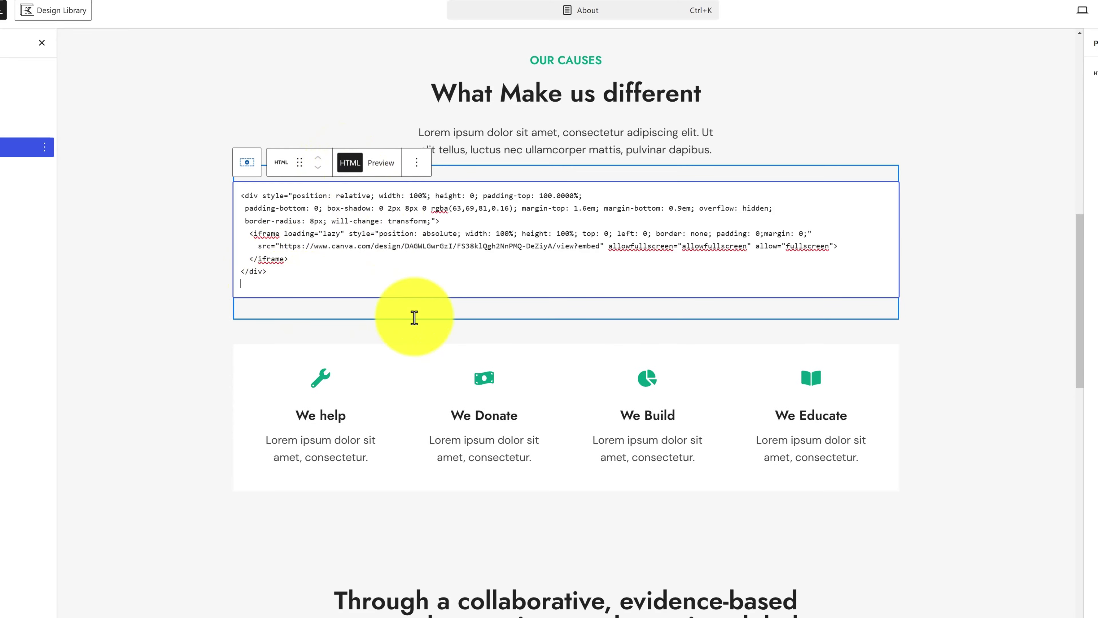
Set the embed row's custom content max width to 850 px and save the About page
left_click(487, 178)
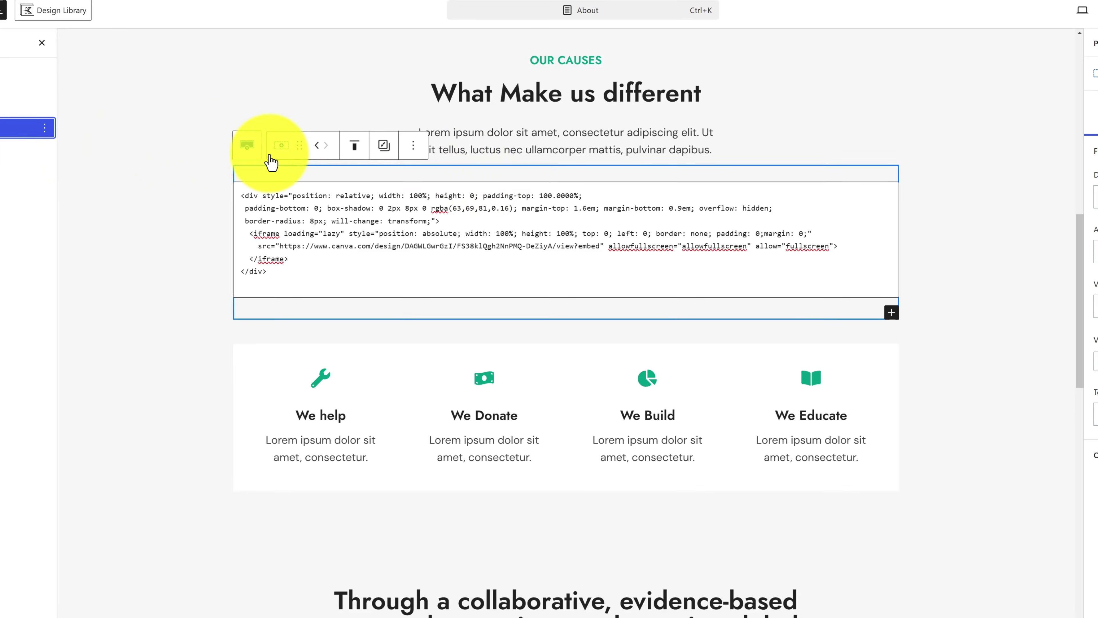
left_click(284, 158)
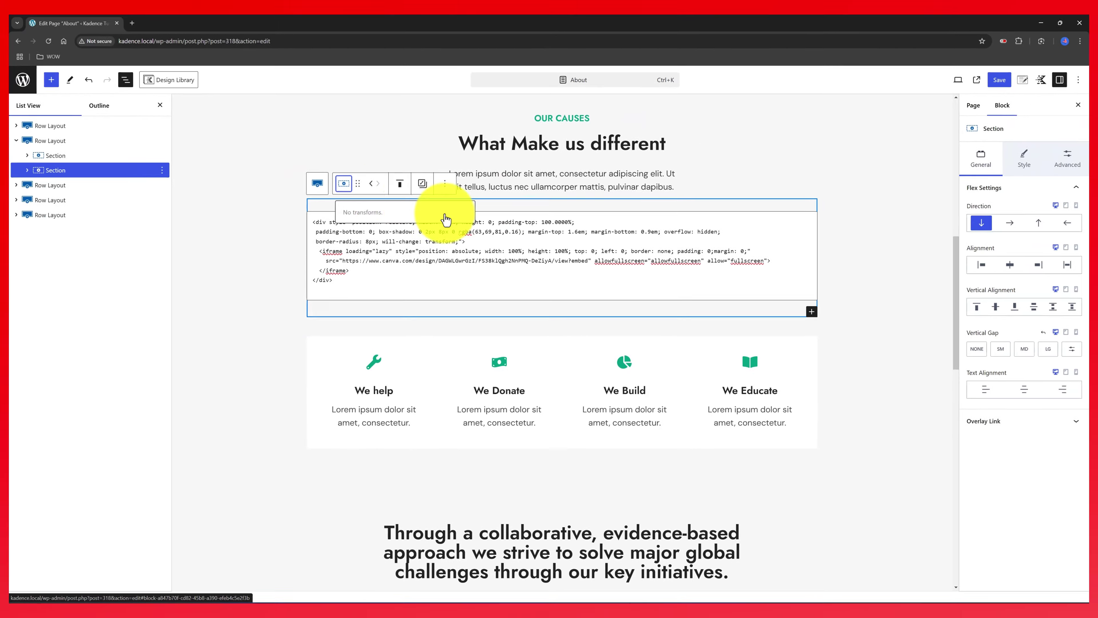
left_click_drag(993, 381, 998, 386)
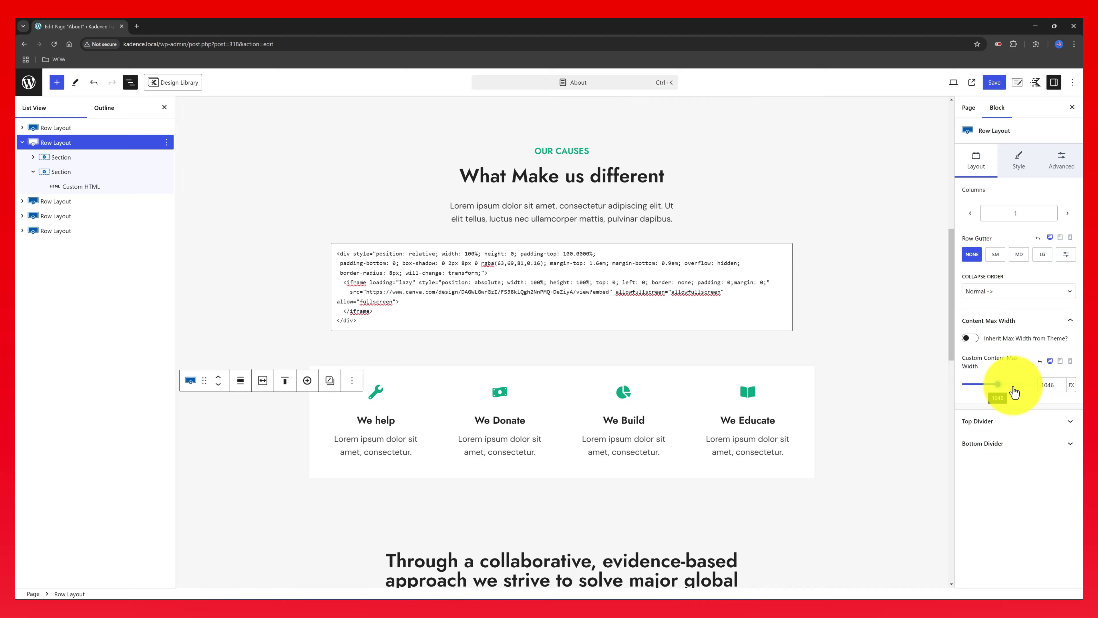
left_click(1060, 382)
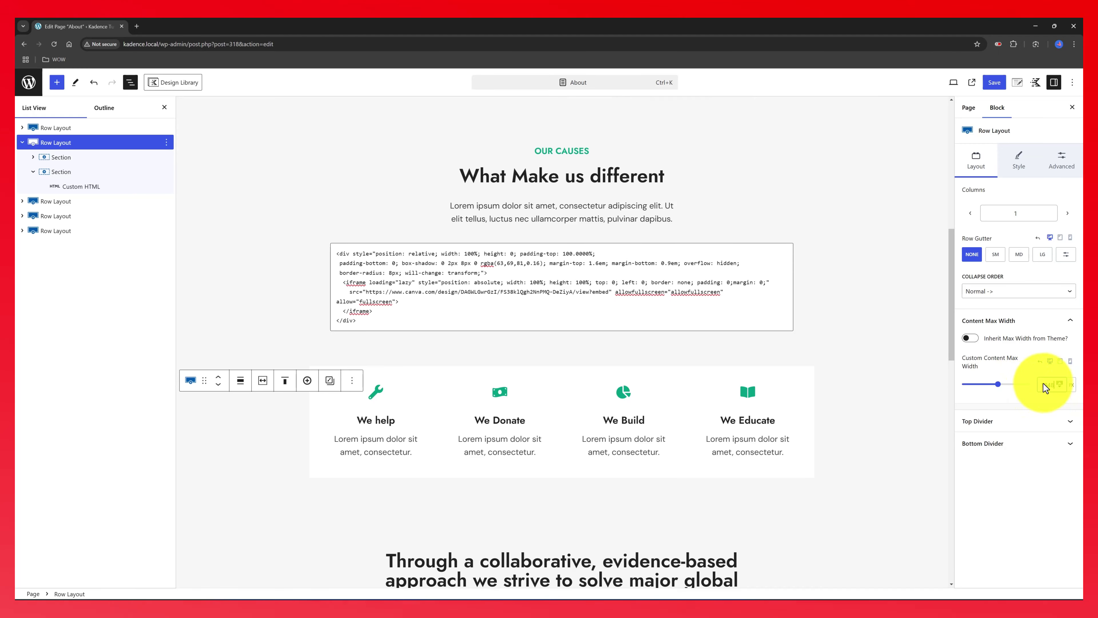
key("ctrl+s")
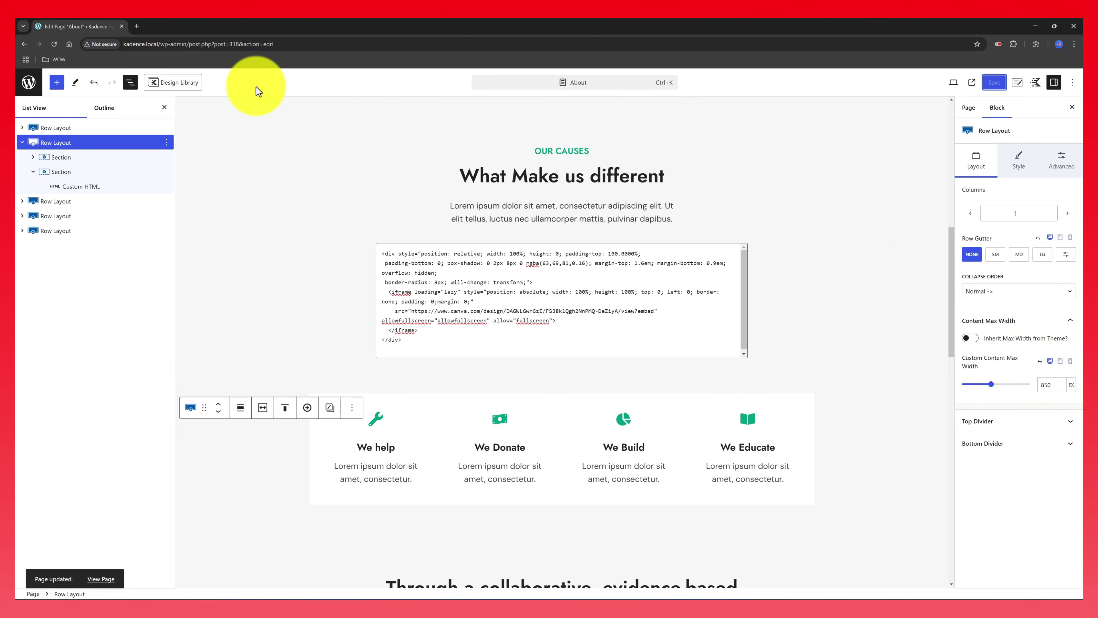
View the published About page and interact with the embedded Canva design
left_click(23, 44)
scroll(162, 165, "down", 5)
scroll(161, 156, "down", 7)
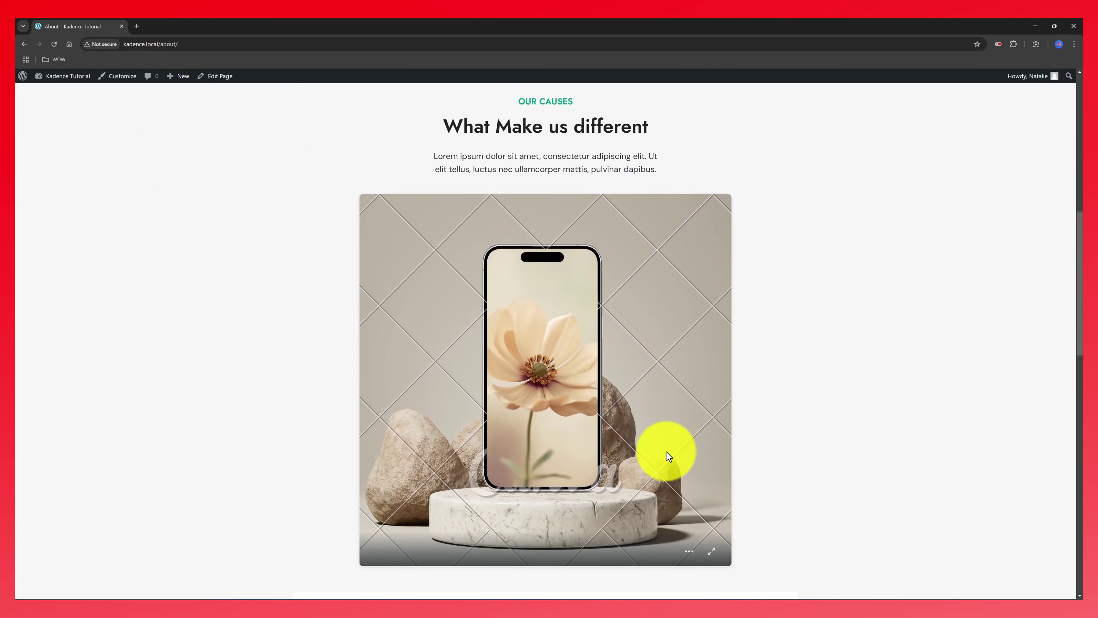
left_click(694, 470)
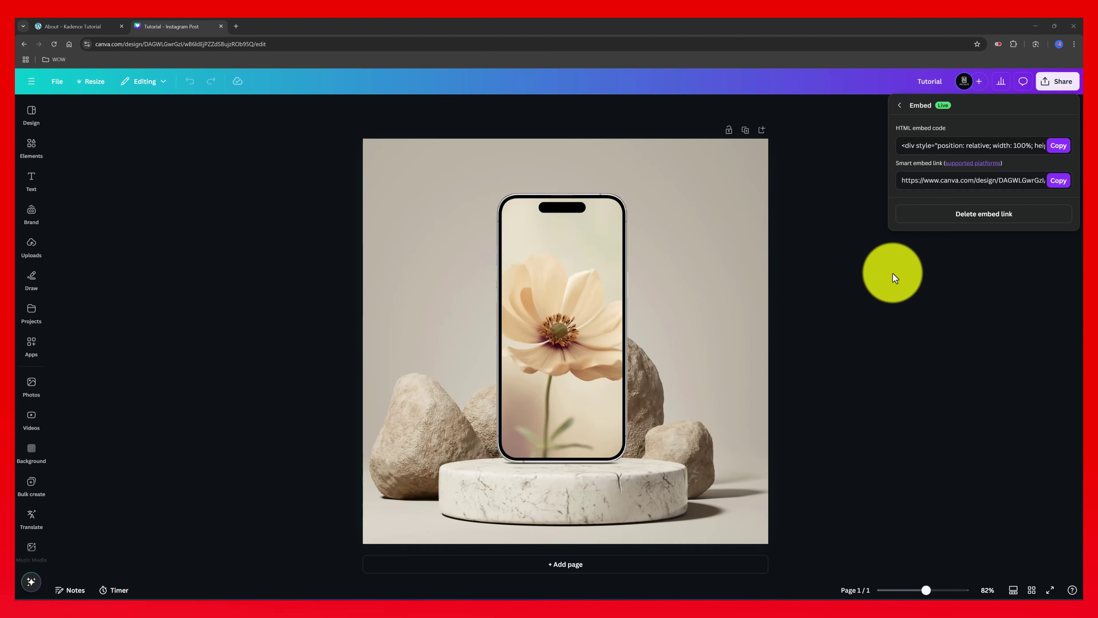
Close the publish panel, then delete the design's embed link under Share > Embed and confirm
left_click(900, 107)
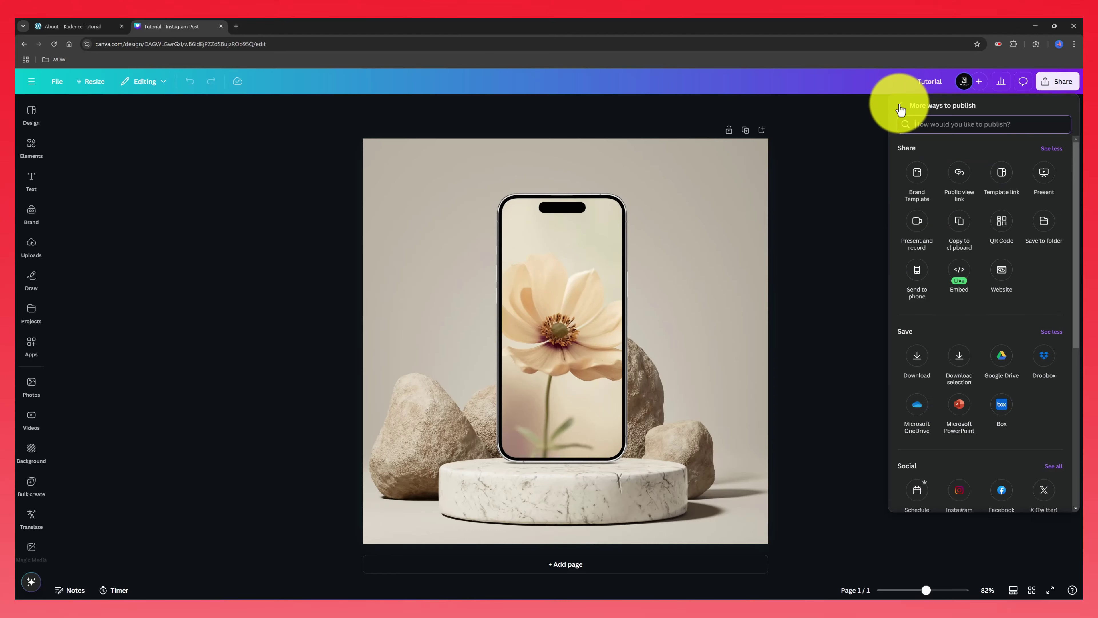
left_click(856, 292)
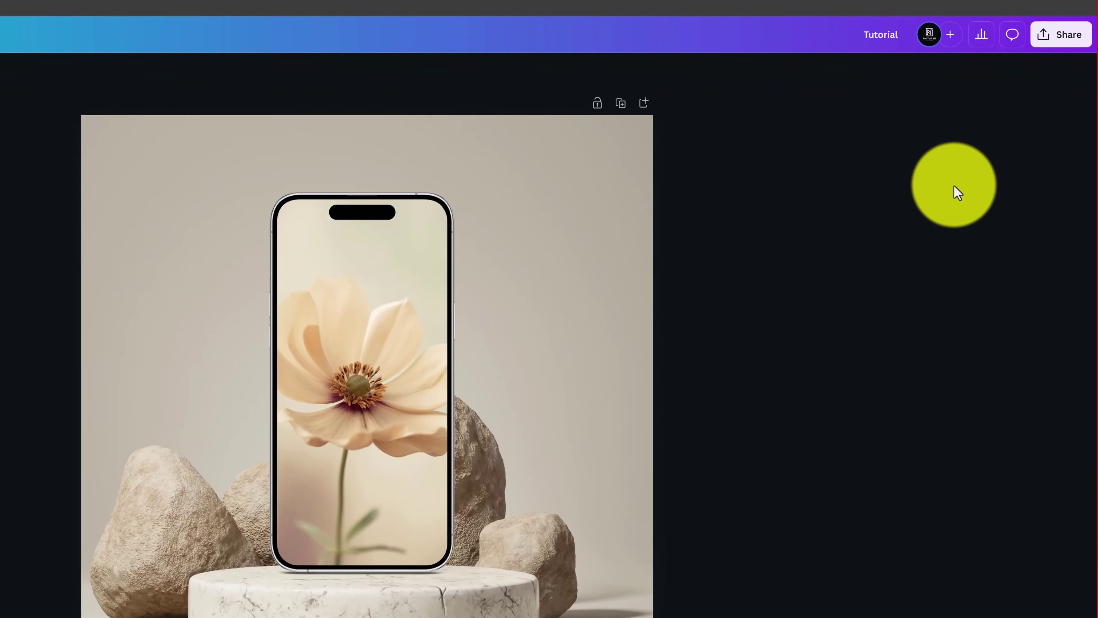
left_click(1058, 70)
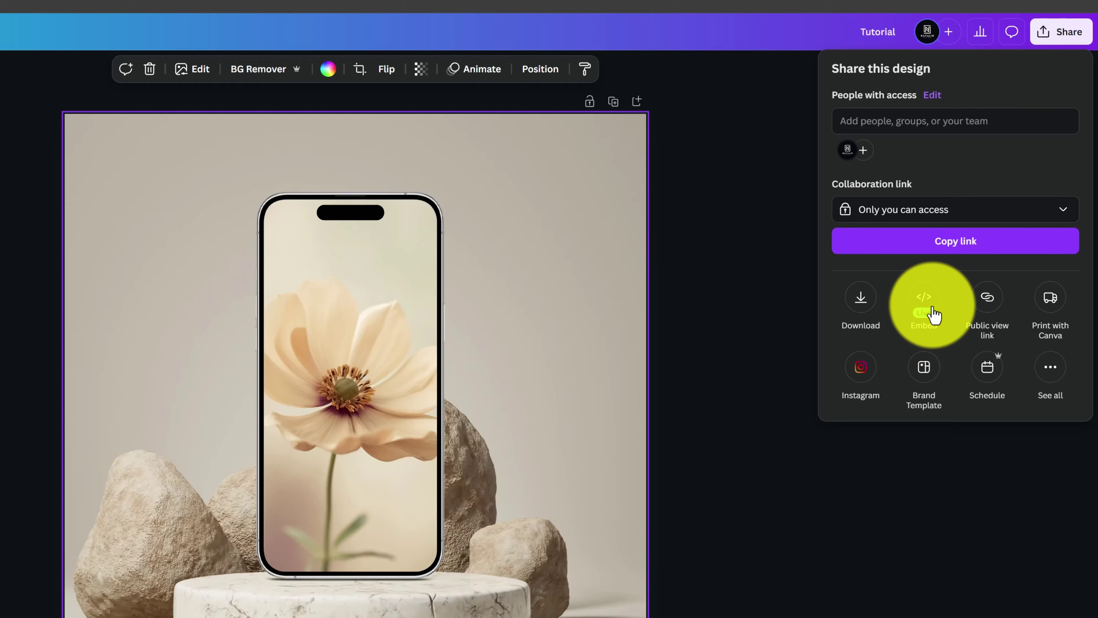
left_click(926, 312)
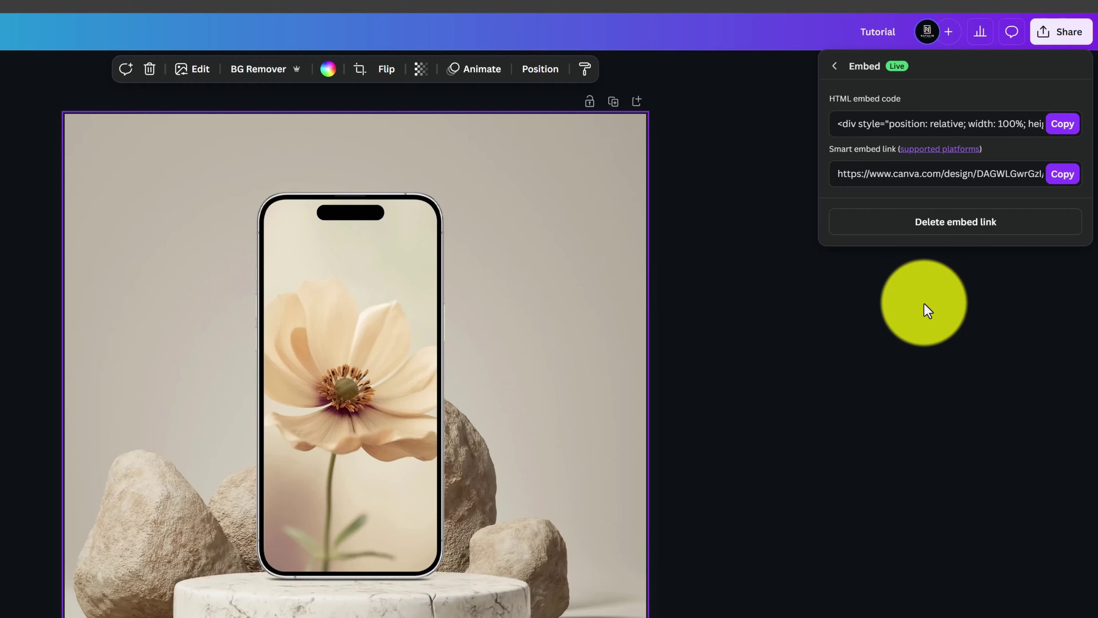
left_click(1032, 223)
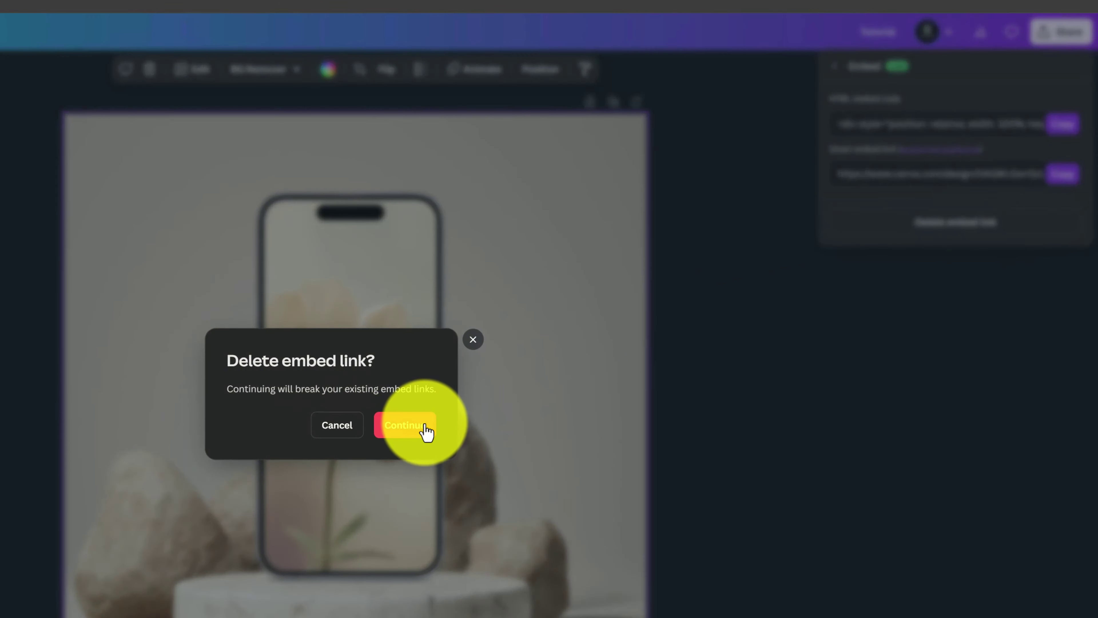
left_click(405, 424)
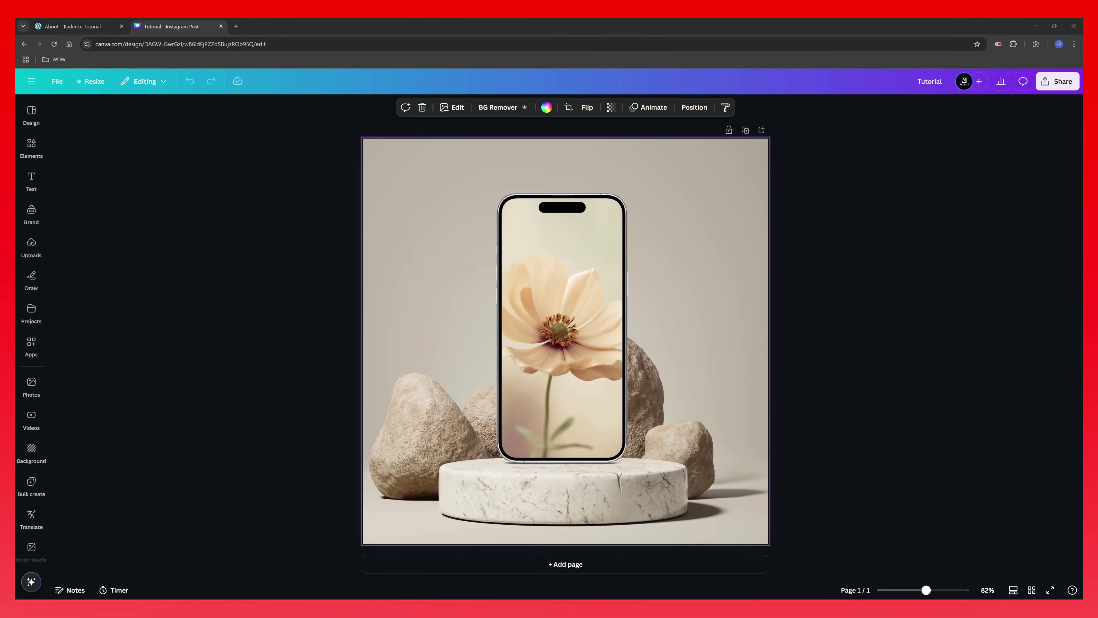
Switch to the browser tab with Canva's Google Workspace integration page
key("ctrl+Tab")
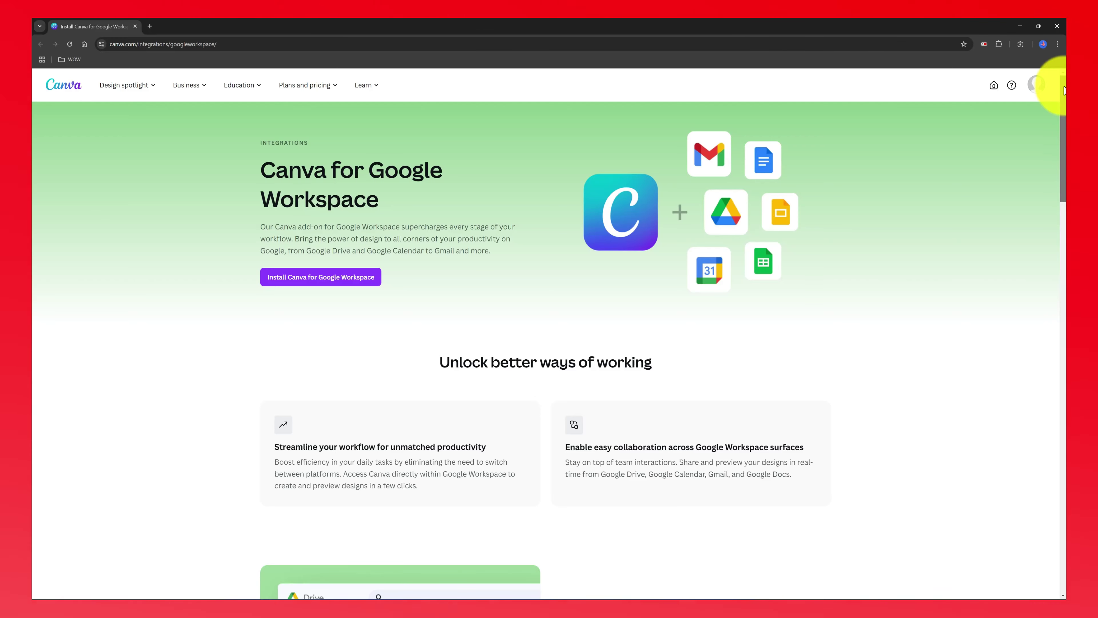
Scroll through the Canva for Google Workspace page's Gmail and Calendar features, then back up to the install button
scroll(1063, 93, "down", 1)
left_click_drag(1063, 92, 1064, 224)
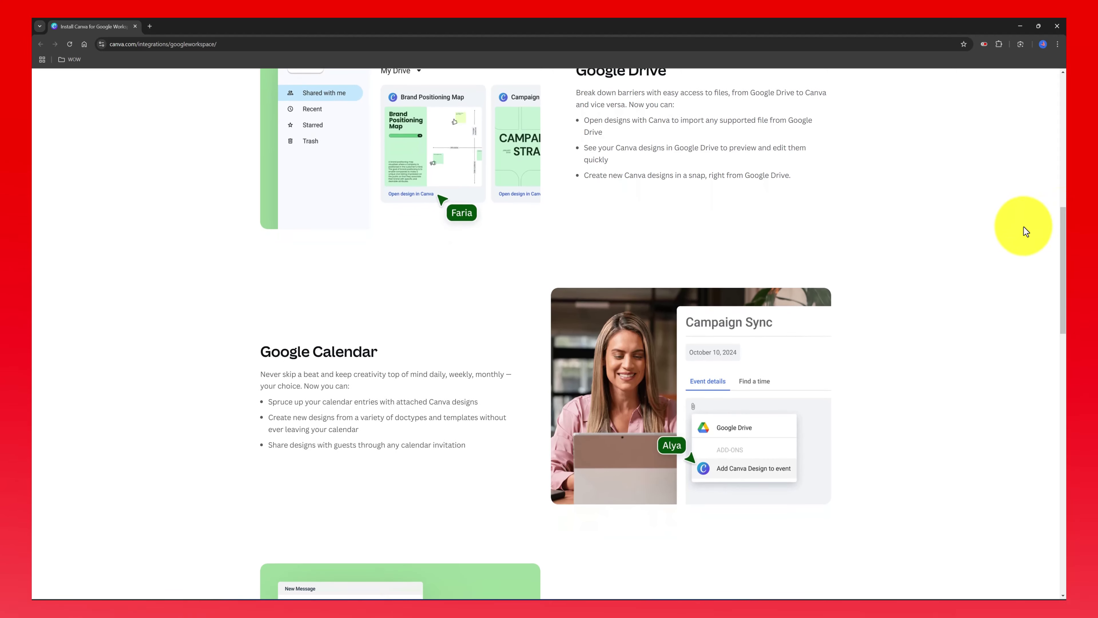
middle_click(1019, 225)
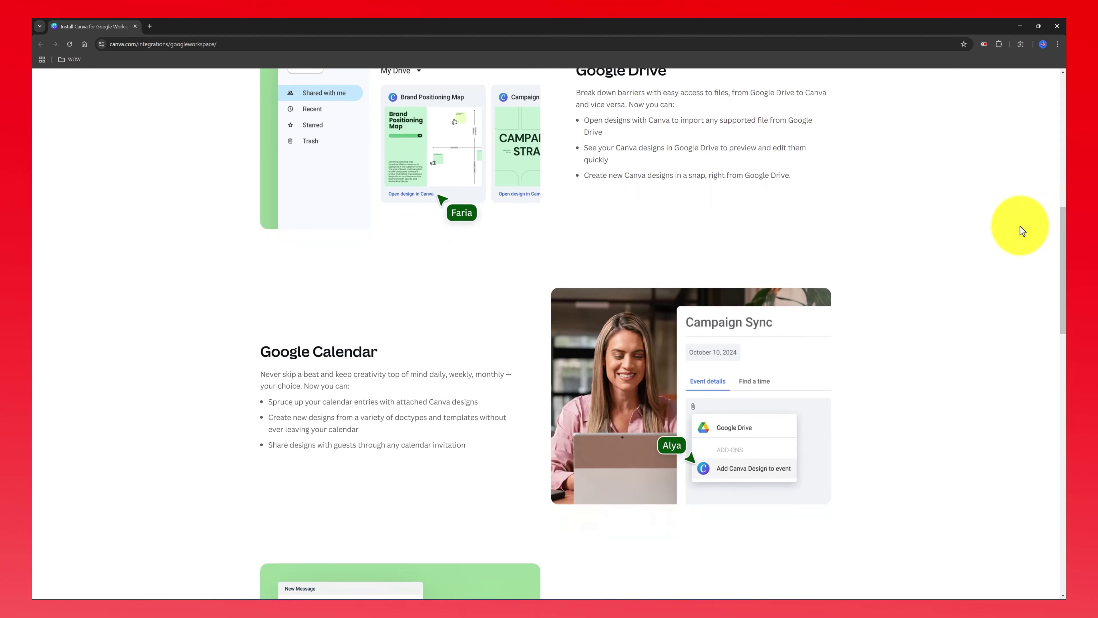
scroll(1020, 225, "down", 2)
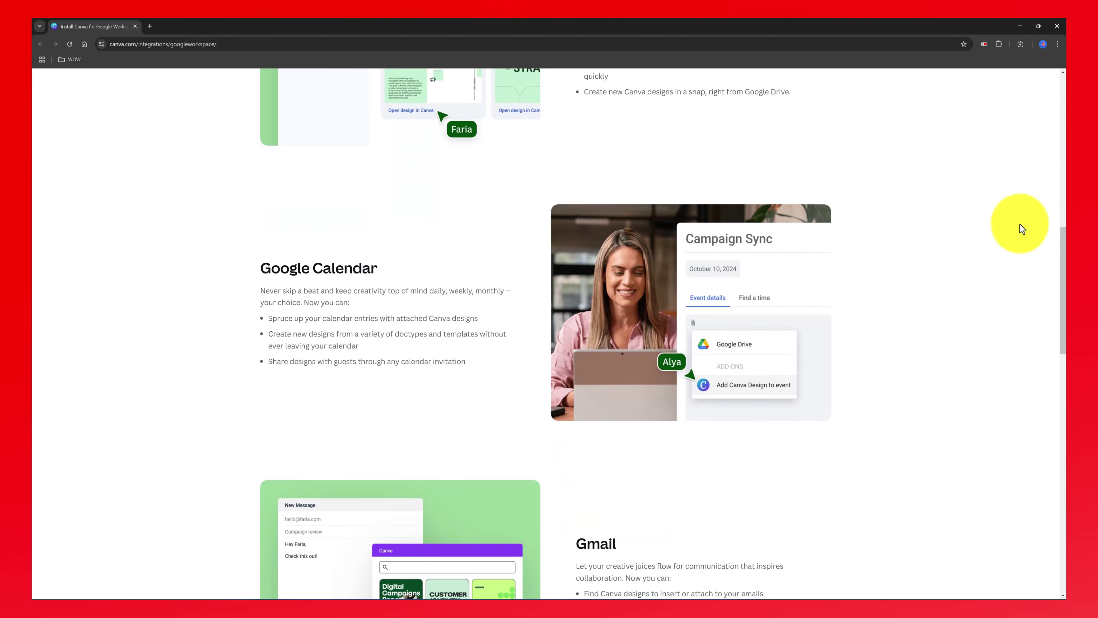
left_click_drag(1062, 260, 1062, 306)
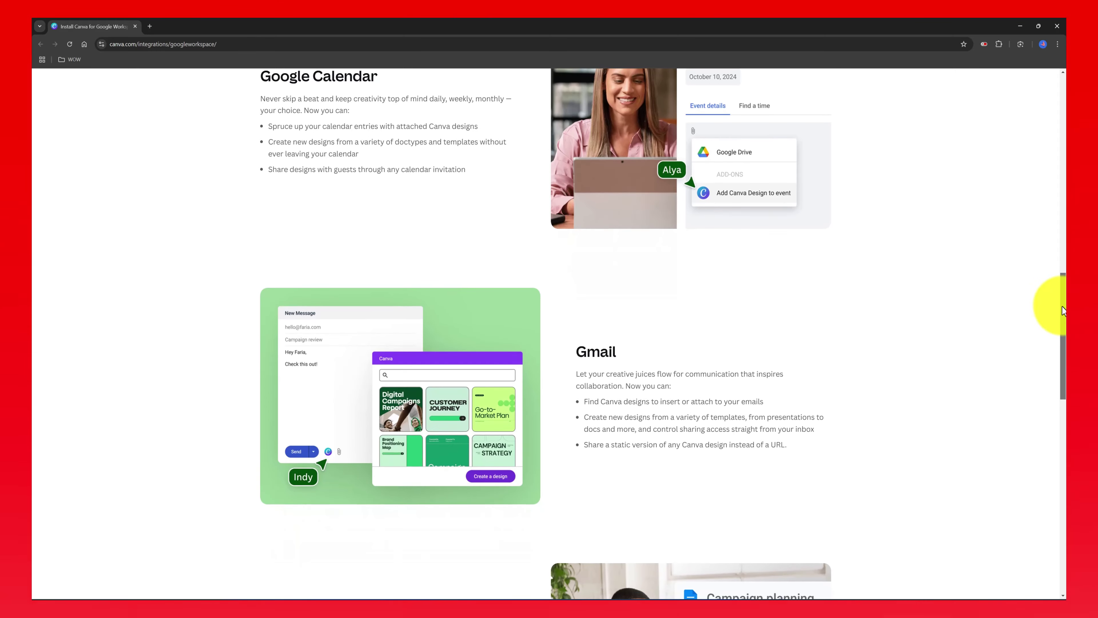
left_click_drag(1062, 306, 985, 20)
scroll(994, 146, "down", 2)
scroll(992, 148, "down", 2)
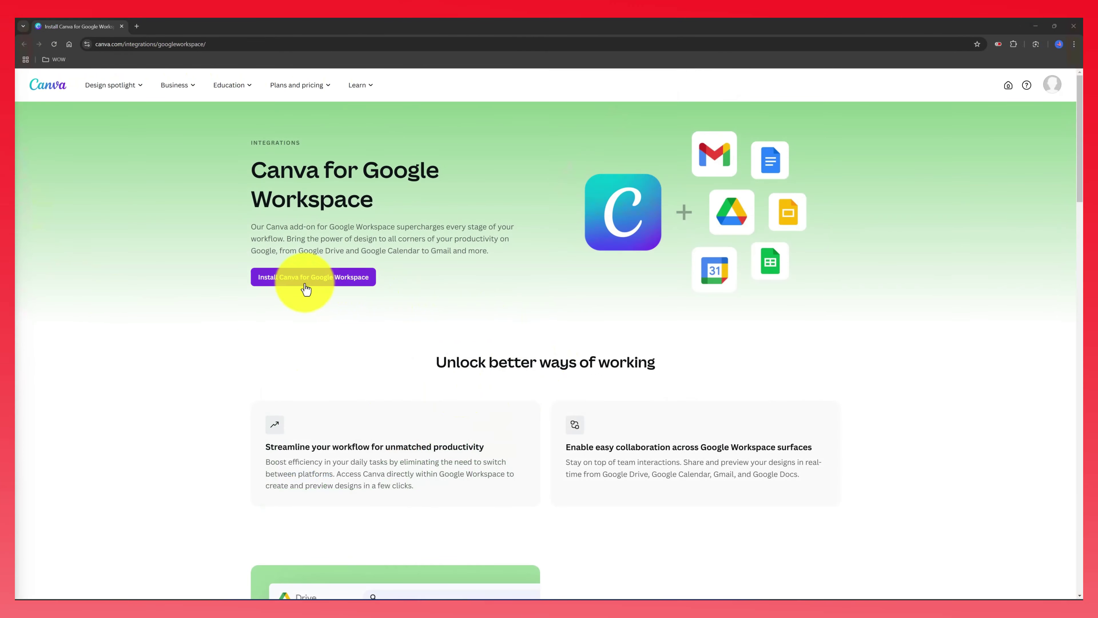
Install the Canva add-on from its Google Workspace Marketplace listing and continue past the consent popup
left_click(327, 281)
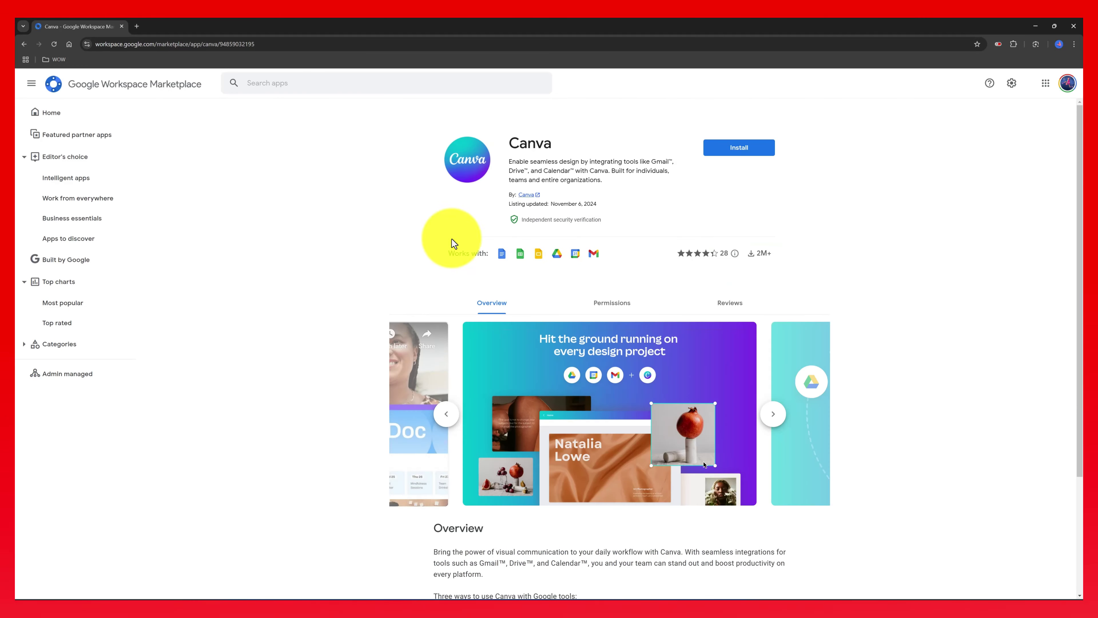
left_click(742, 156)
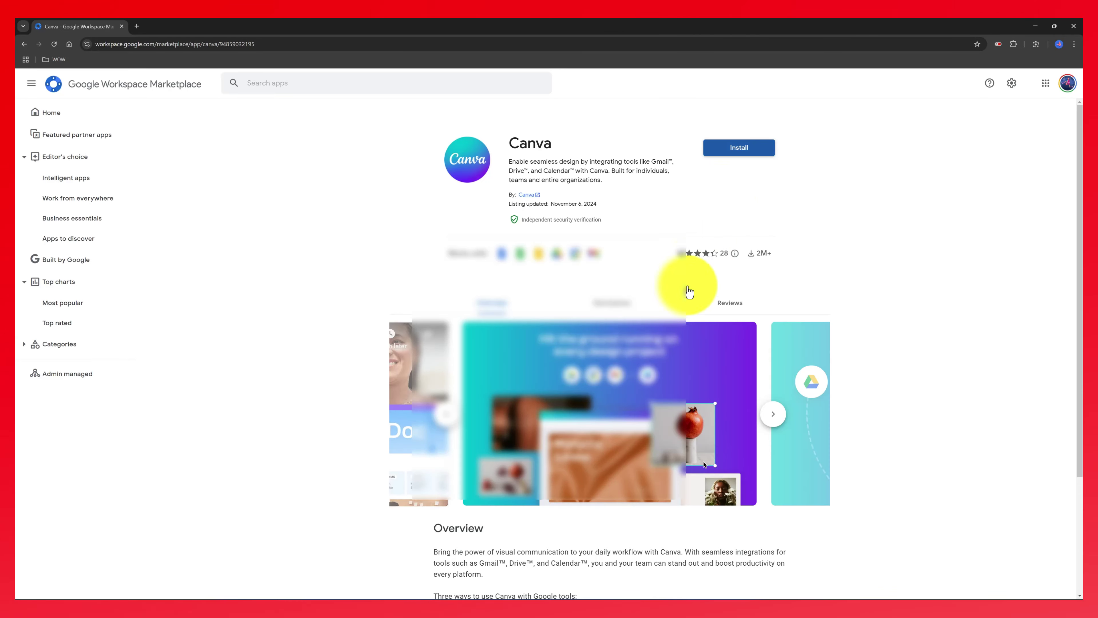
left_click(621, 452)
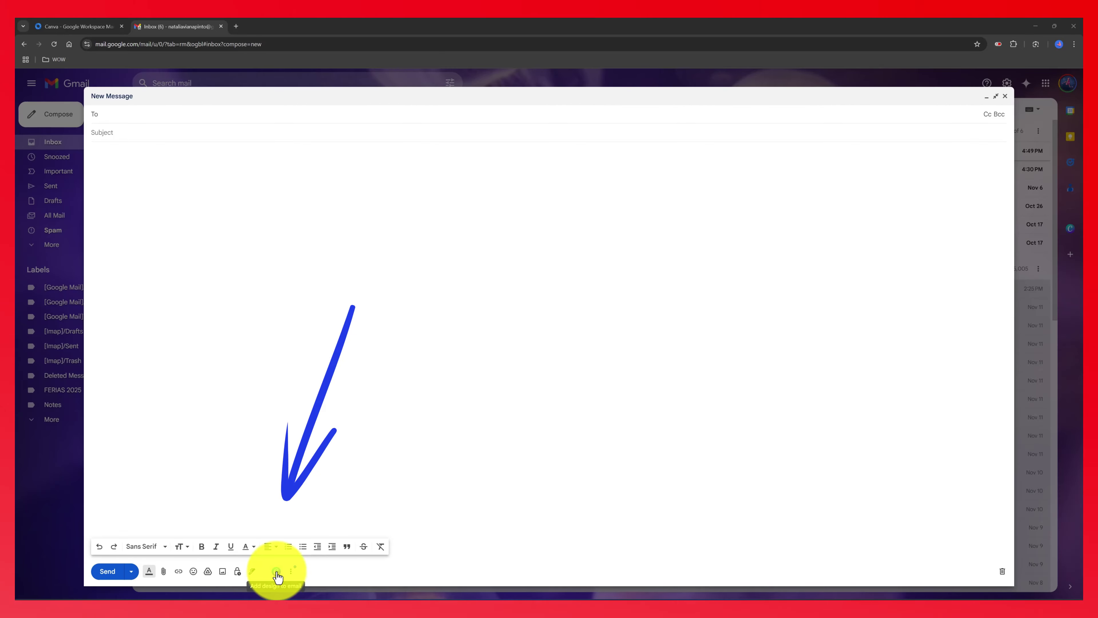
Launch the Canva add-on from the toolbar of a Gmail new-message draft
left_click(277, 576)
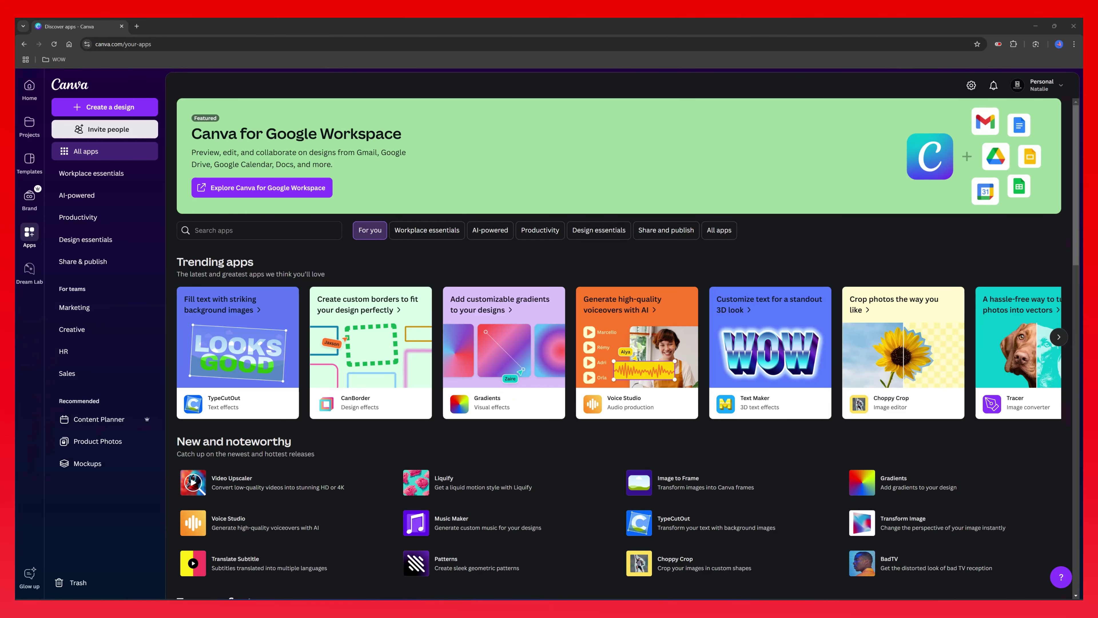
Search the apps directory for 'Envato', open its details and expand Additional information
left_click(222, 236)
type("Envato")
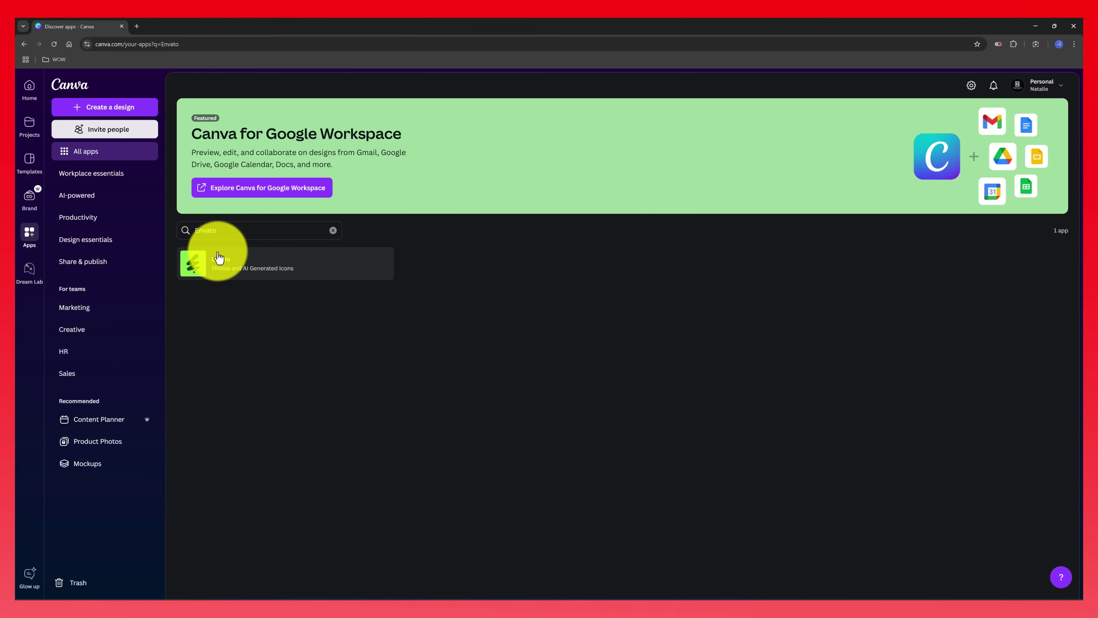
left_click(259, 266)
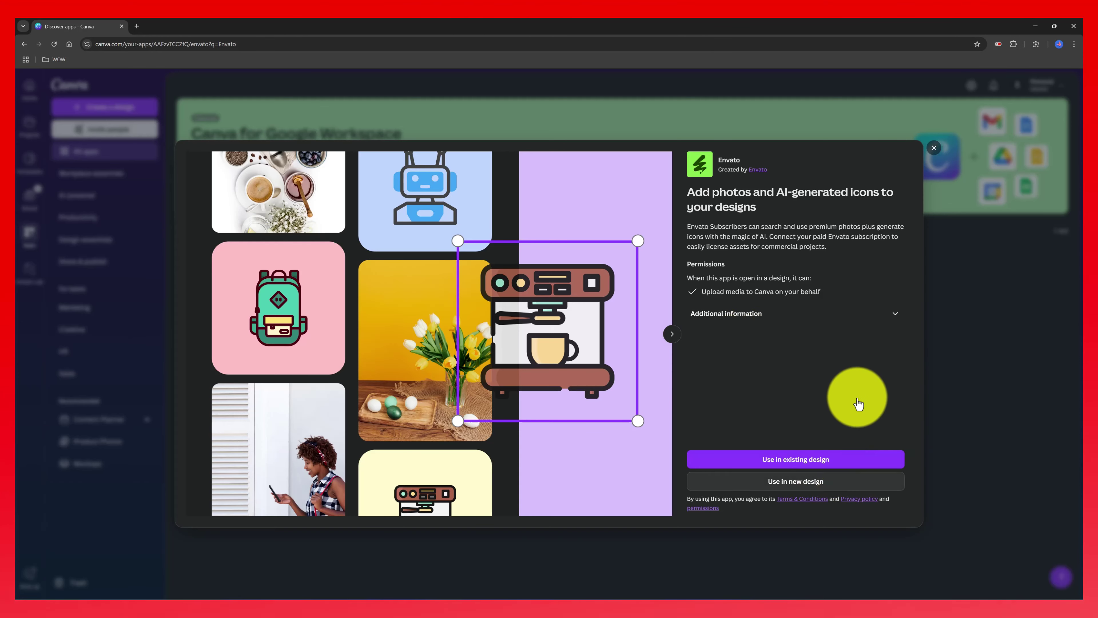
left_click(895, 314)
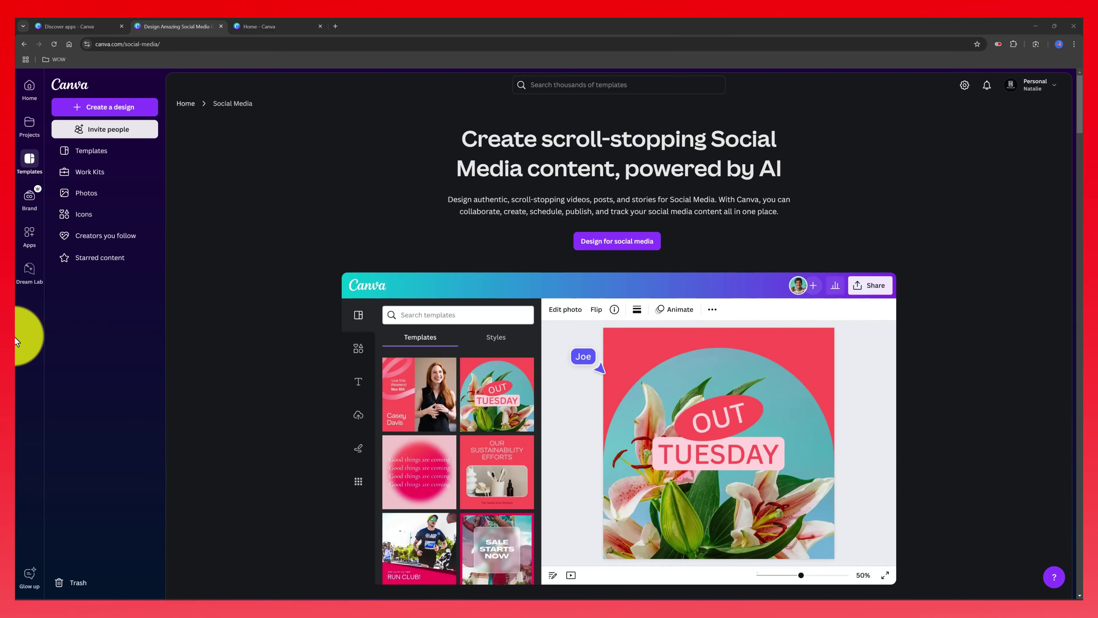
Scroll down the Social Media page to the Merry Christmas Instagram post template
scroll(333, 336, "down", 5)
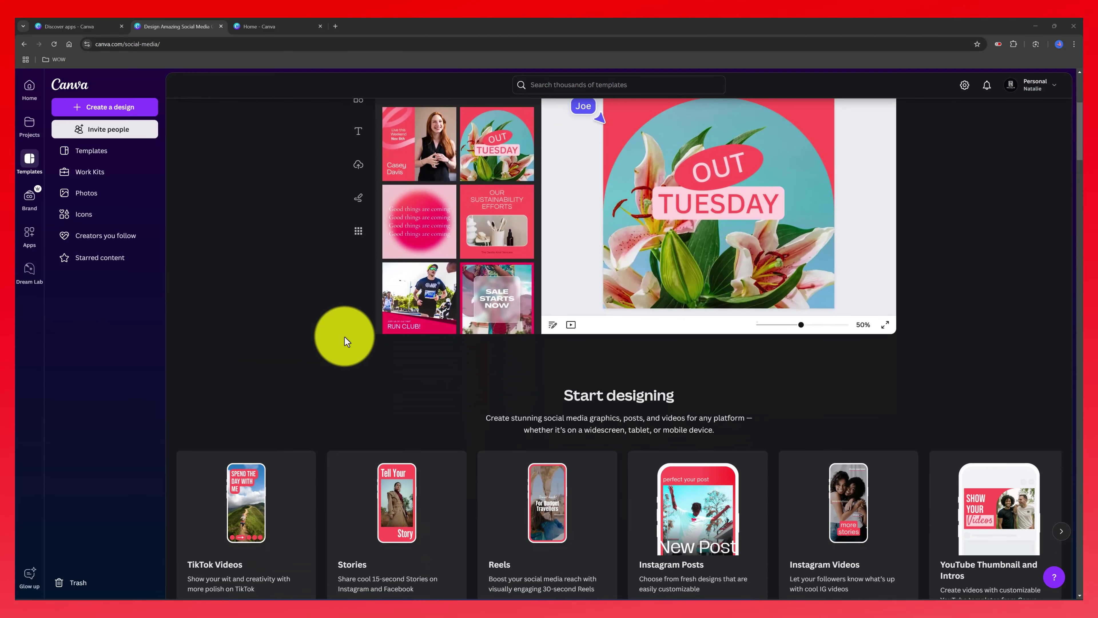
scroll(343, 336, "down", 3)
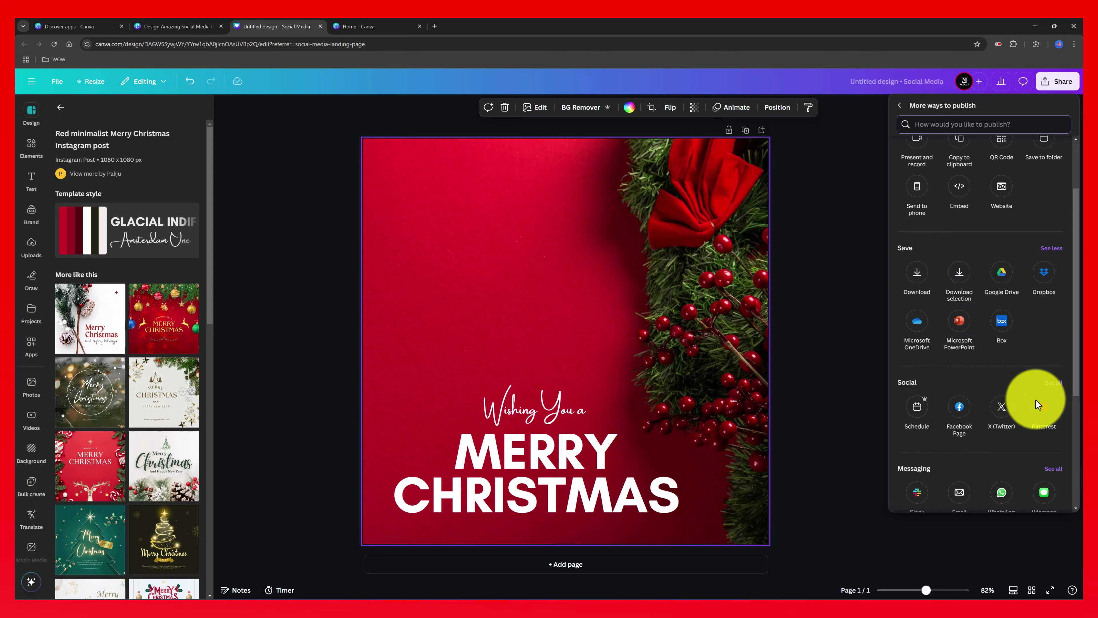
Show all social platforms, pick November 12 as the posting date, then close Schedule without scheduling
left_click(1054, 383)
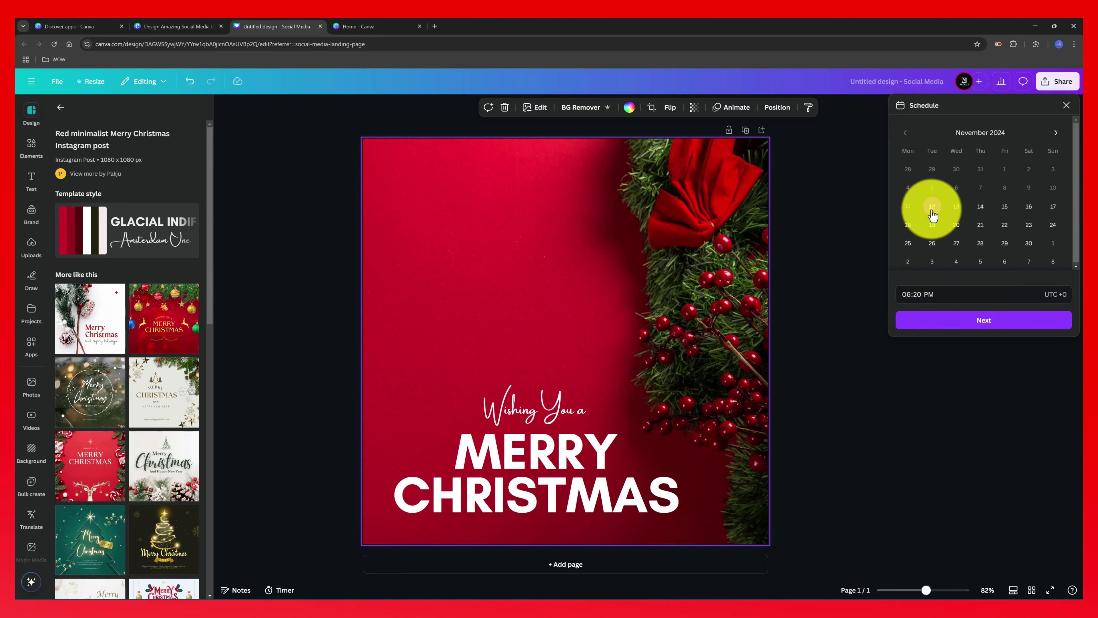
left_click(932, 208)
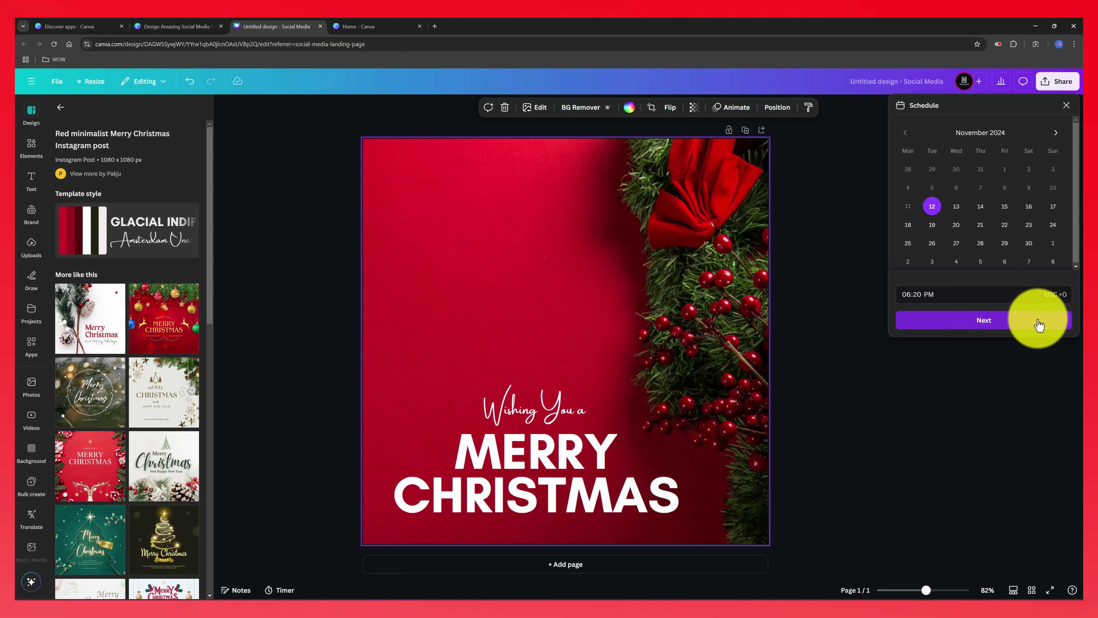
left_click(1067, 105)
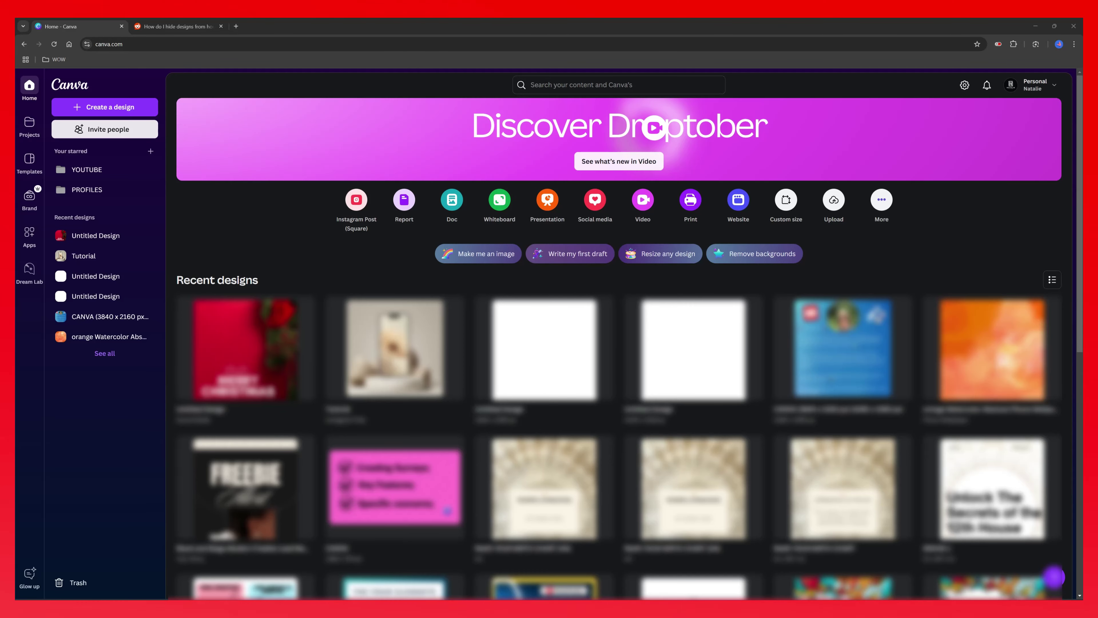
Open Brand from the sidebar and scroll through the Brand Kit's logos, colours and fonts
left_click(29, 200)
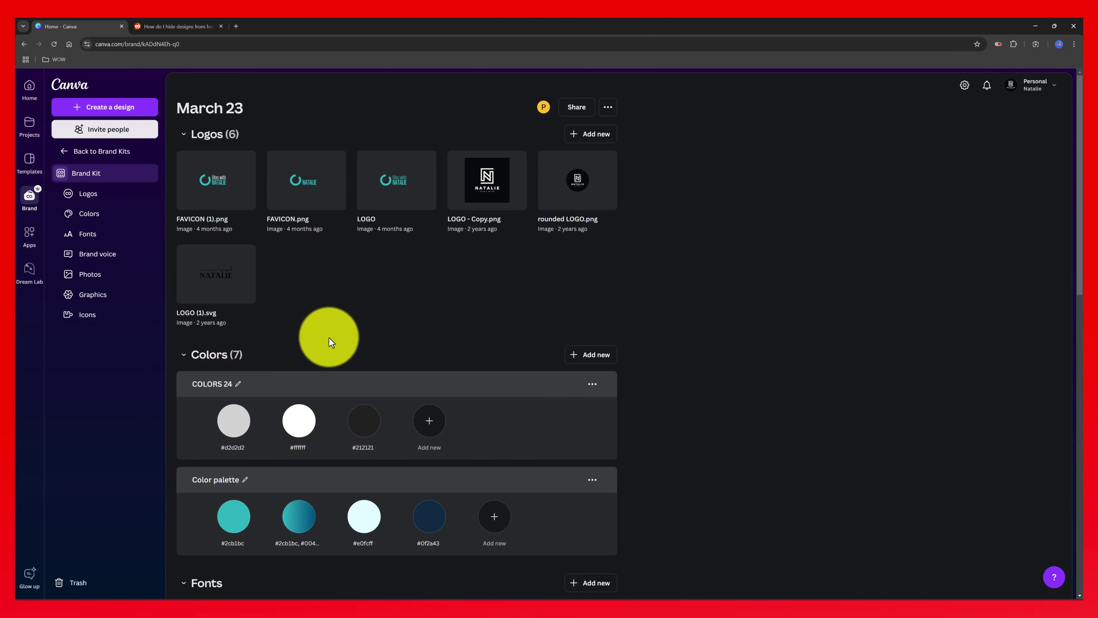
scroll(331, 342, "down", 3)
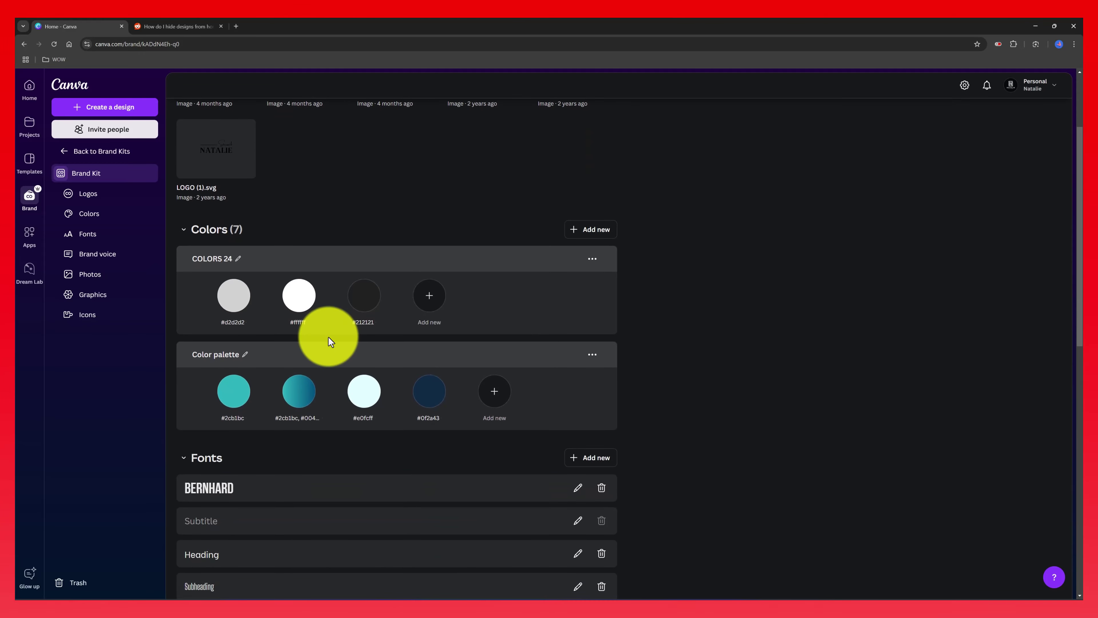
scroll(329, 336, "down", 6)
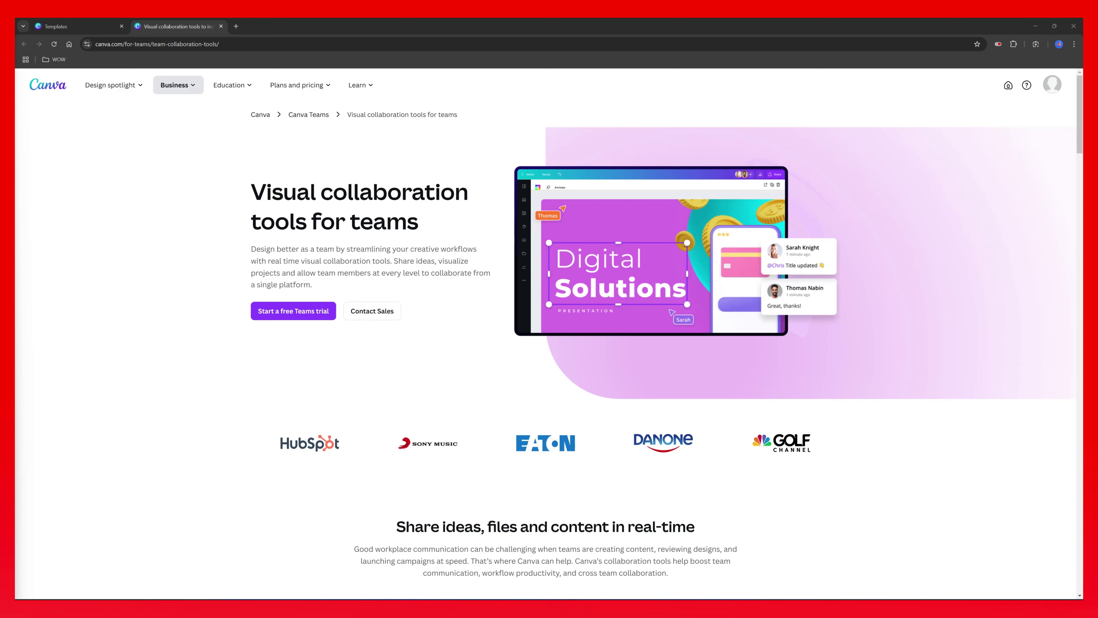
Scroll down the Visual collaboration tools page to the Build collaborative whiteboards section
scroll(109, 401, "down", 3)
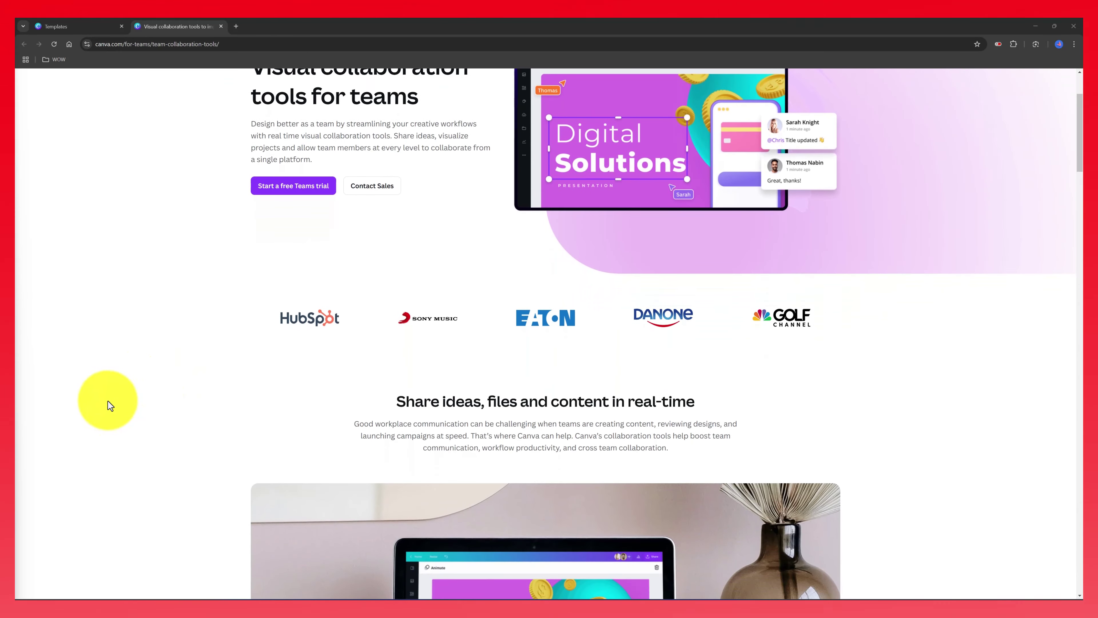
scroll(109, 402, "down", 1)
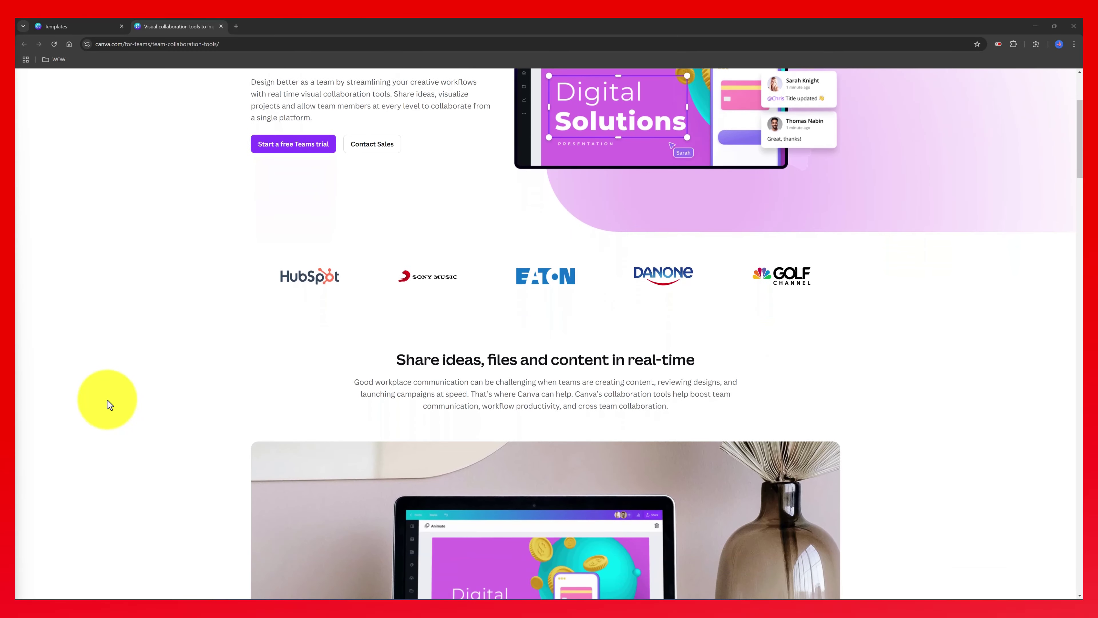
scroll(113, 400, "down", 2)
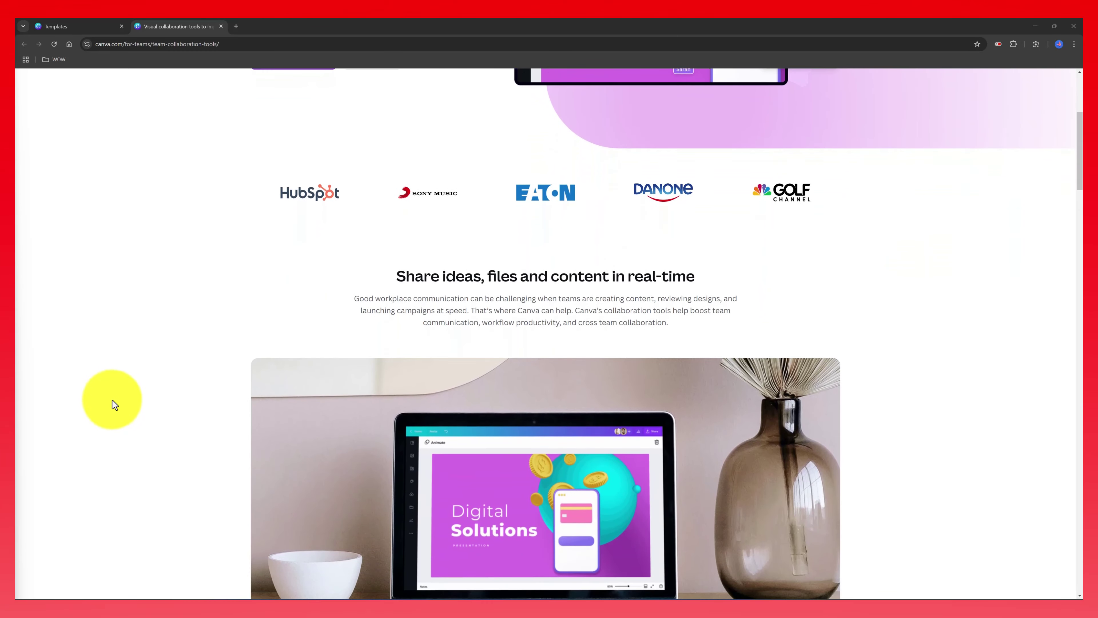
scroll(112, 400, "down", 1)
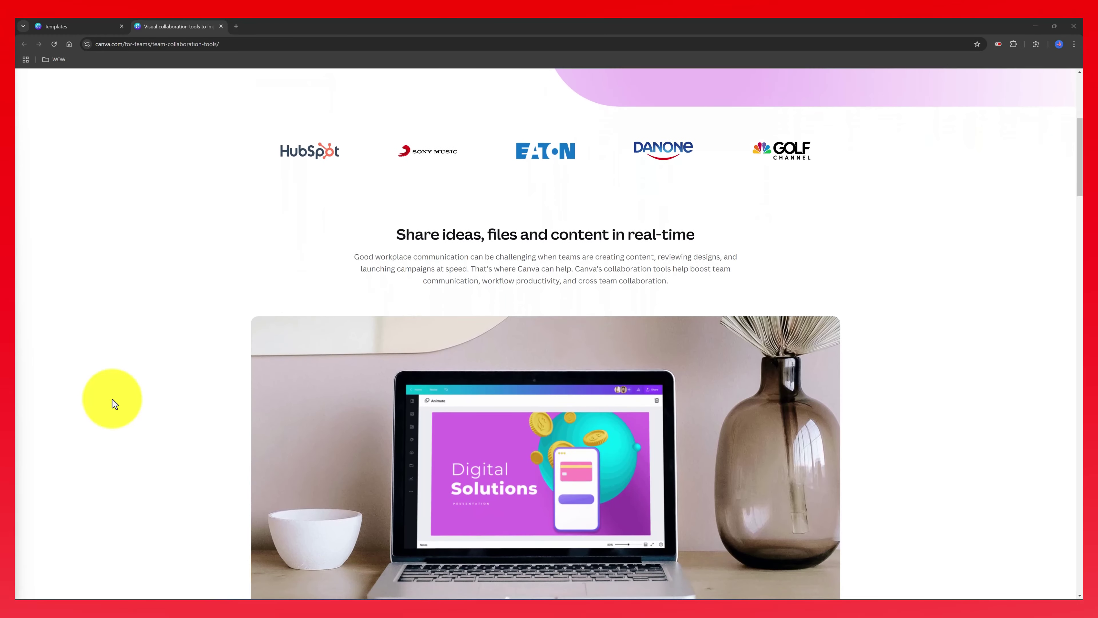
scroll(114, 403, "down", 1)
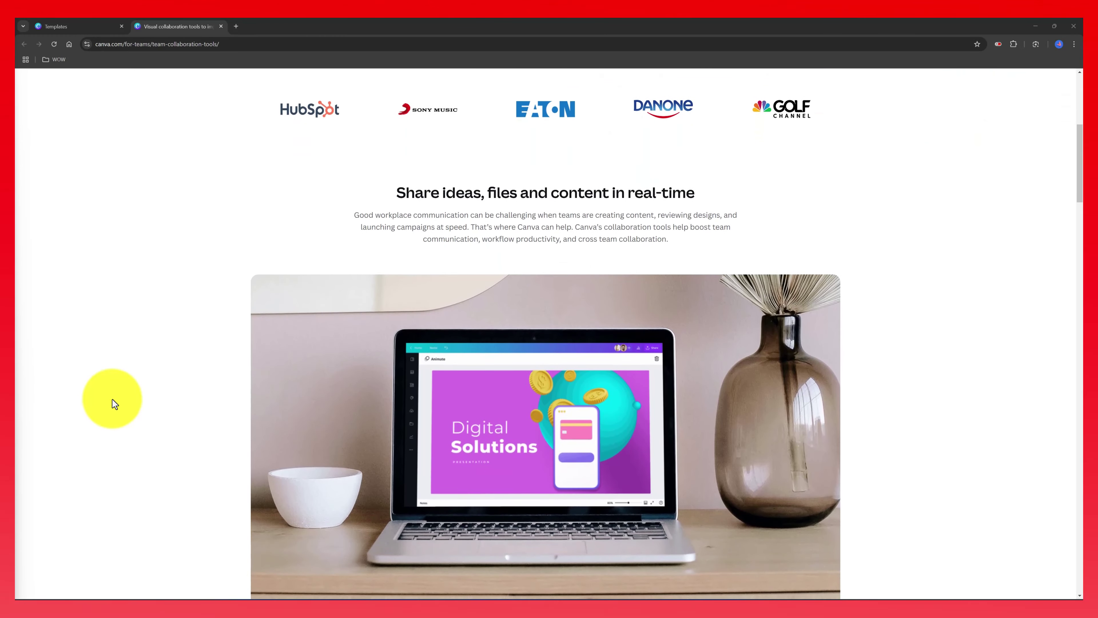
scroll(115, 403, "down", 1)
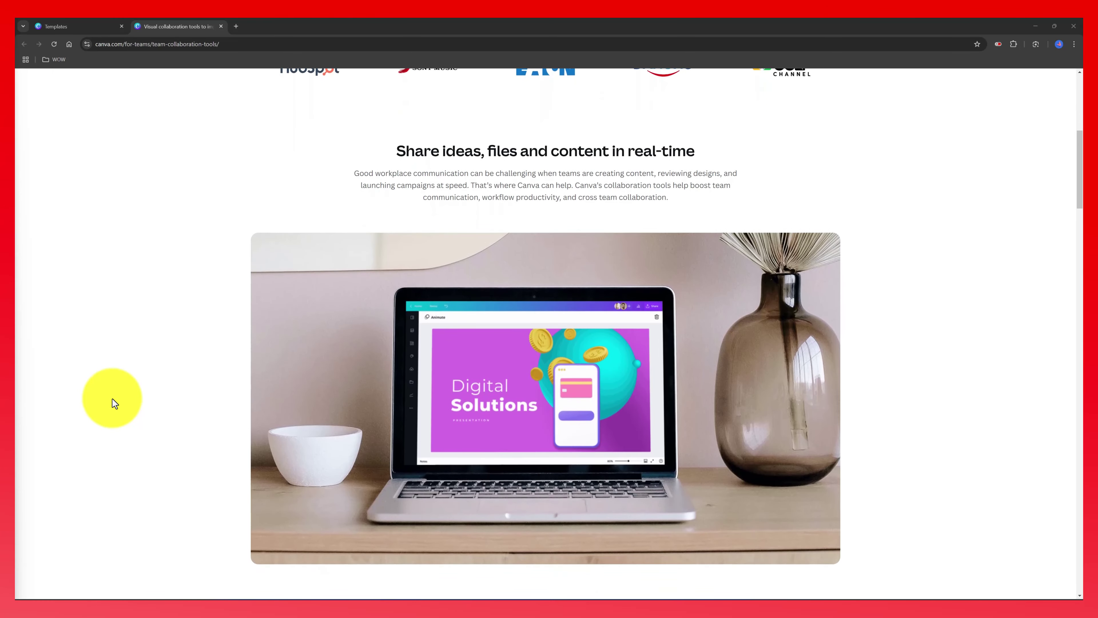
scroll(115, 404, "down", 1)
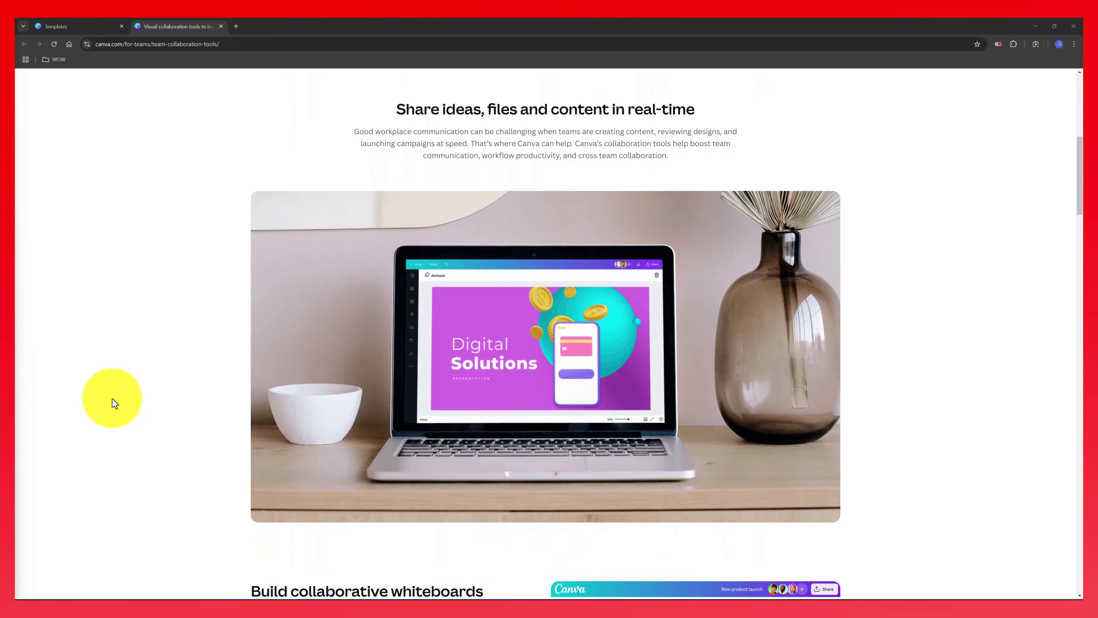
scroll(114, 403, "down", 2)
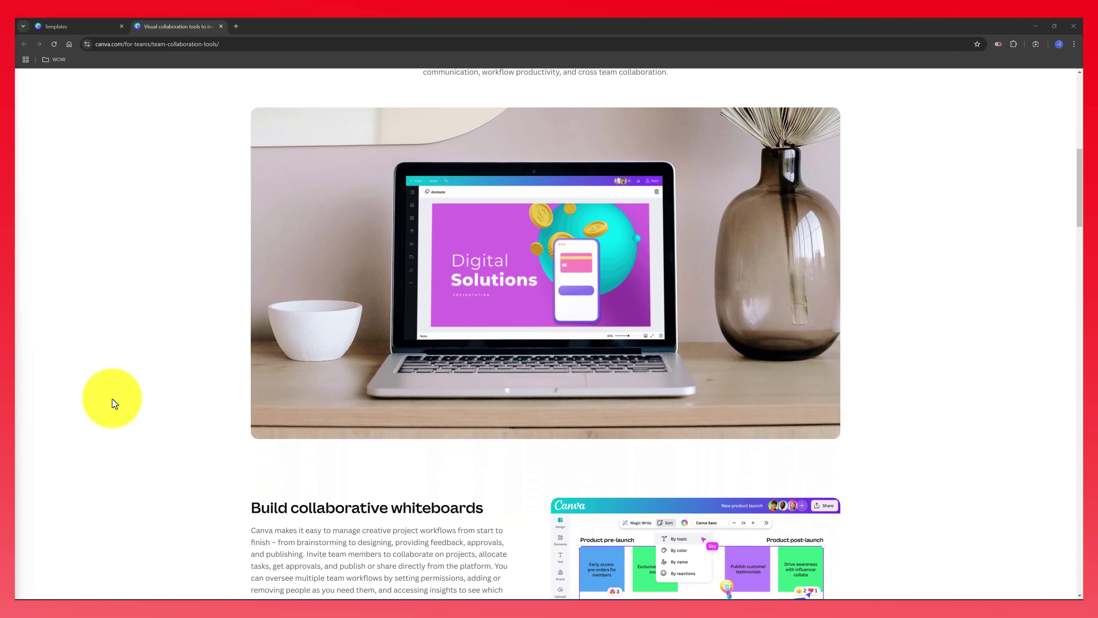
scroll(115, 404, "down", 1)
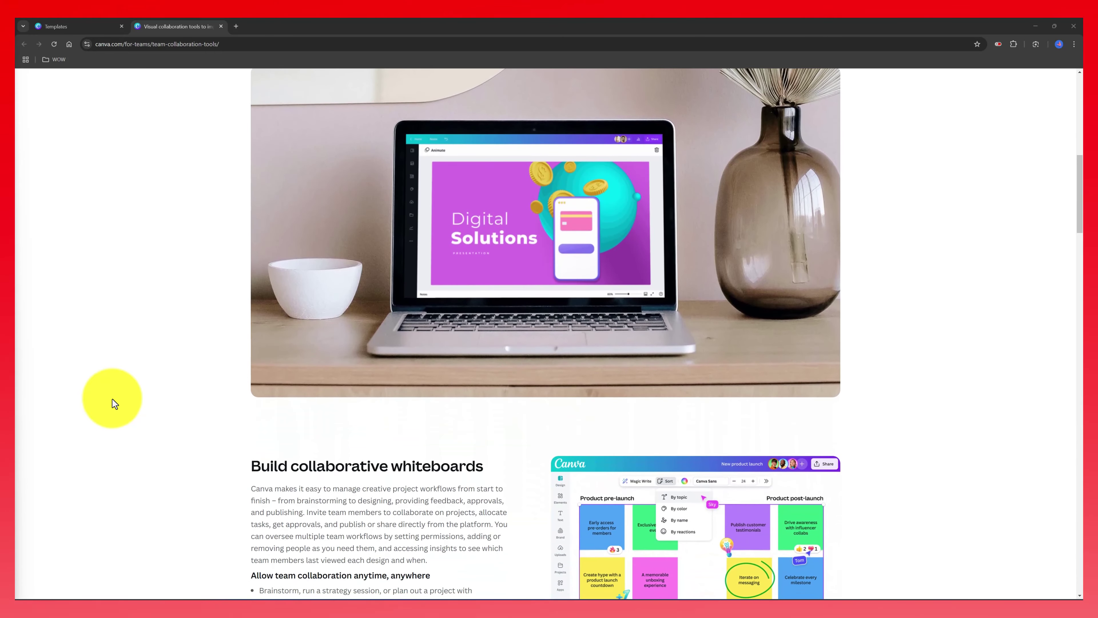
scroll(115, 403, "down", 1)
Open the Brown Illustrated DIY Tools Instagram Post from the 'collaboration tools' template results, then its sharing options
left_click(63, 26)
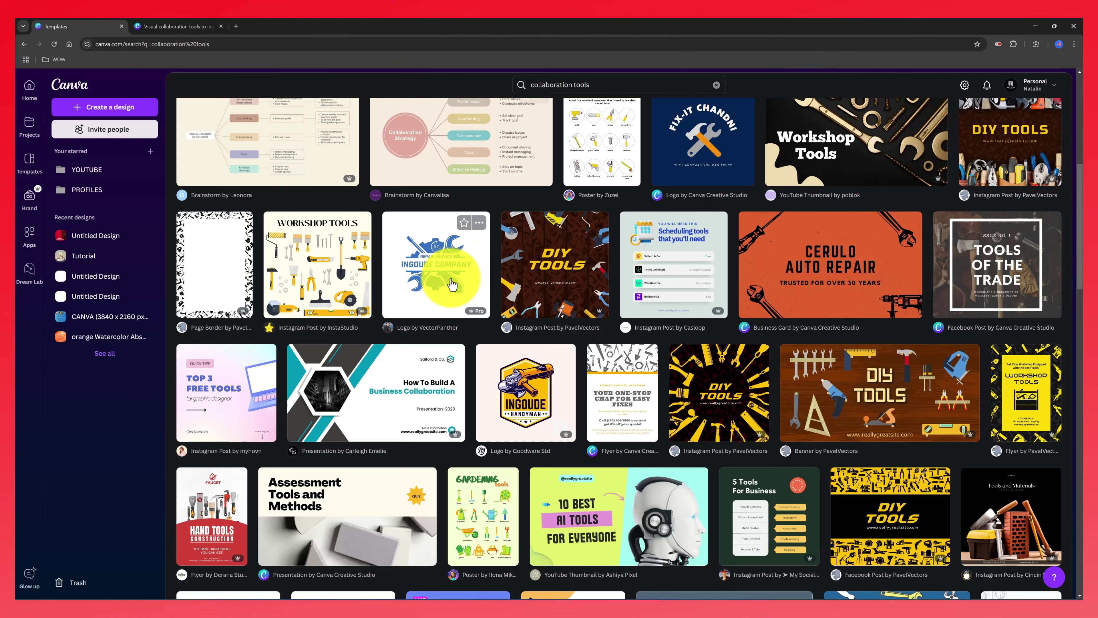
left_click(554, 265)
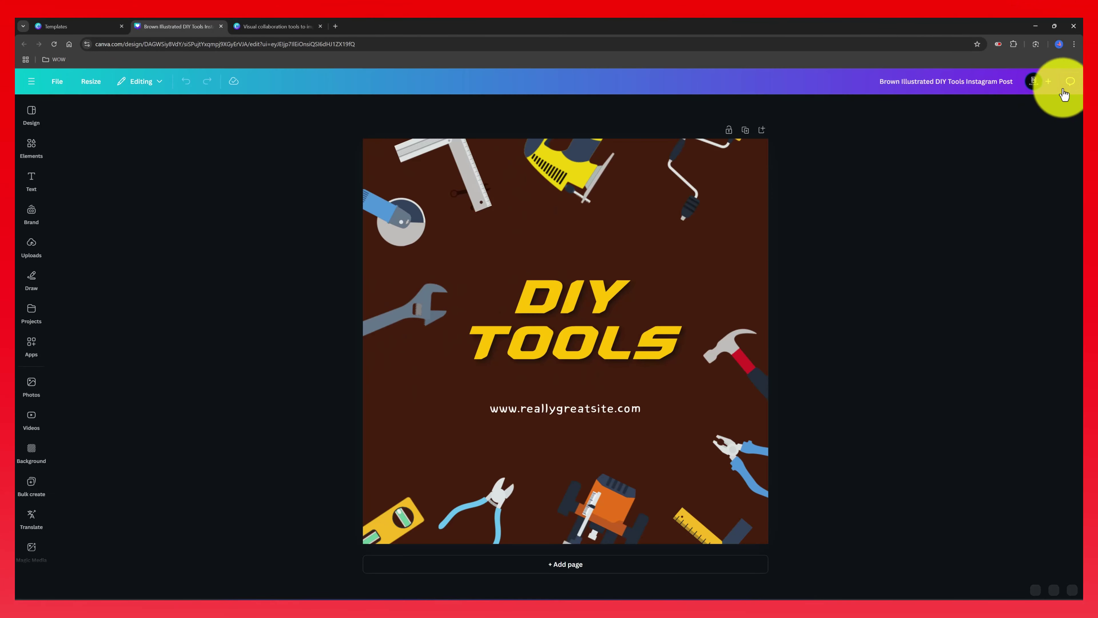
left_click(1058, 82)
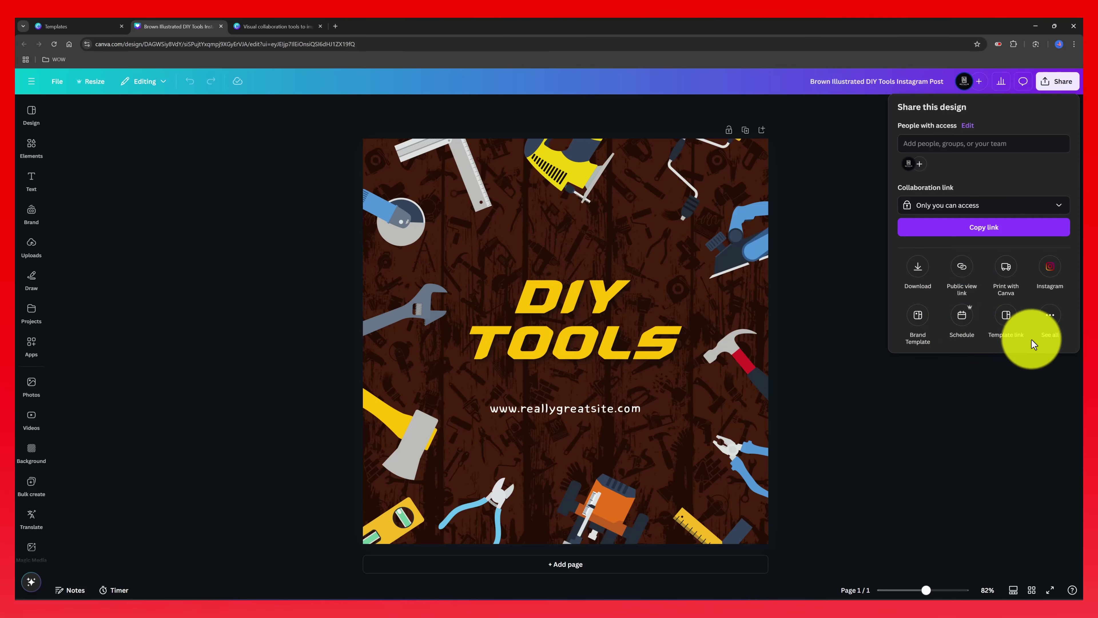
Open More ways to publish via See all in the Share panel
left_click(1053, 318)
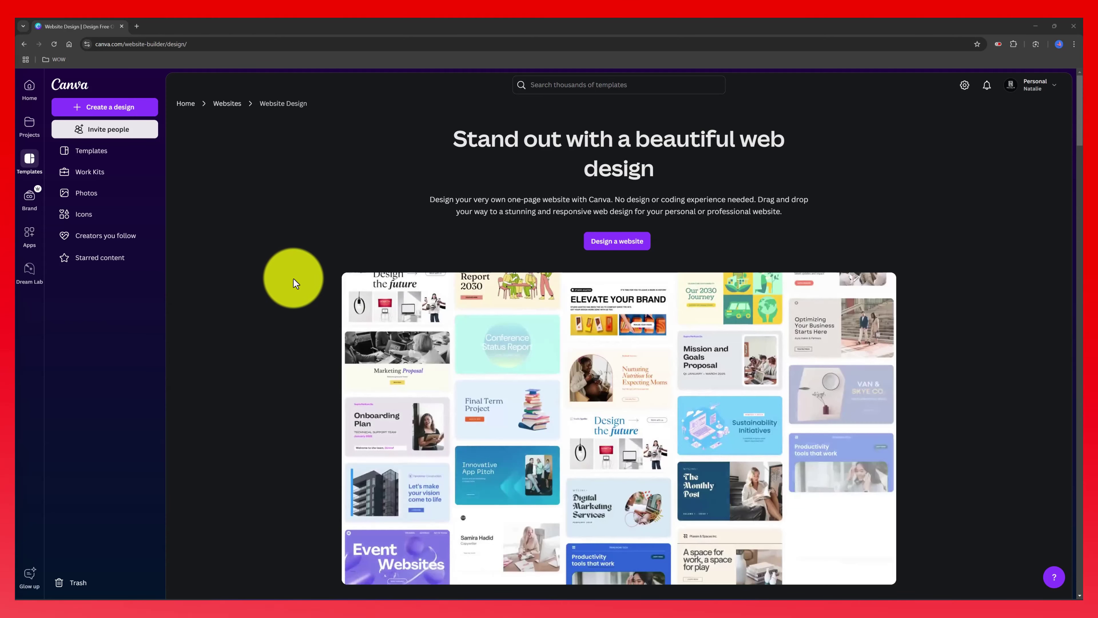
Scroll the Website Design templates down to the White Black Light Modern Minimal photography portfolio template
scroll(294, 279, "down", 1)
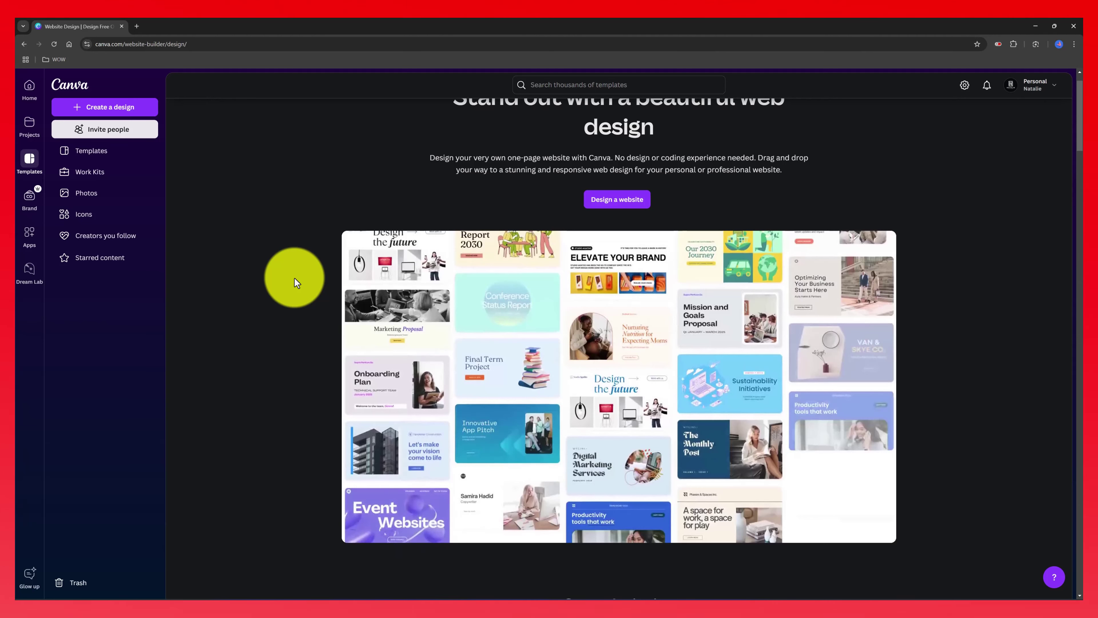
scroll(297, 282, "down", 3)
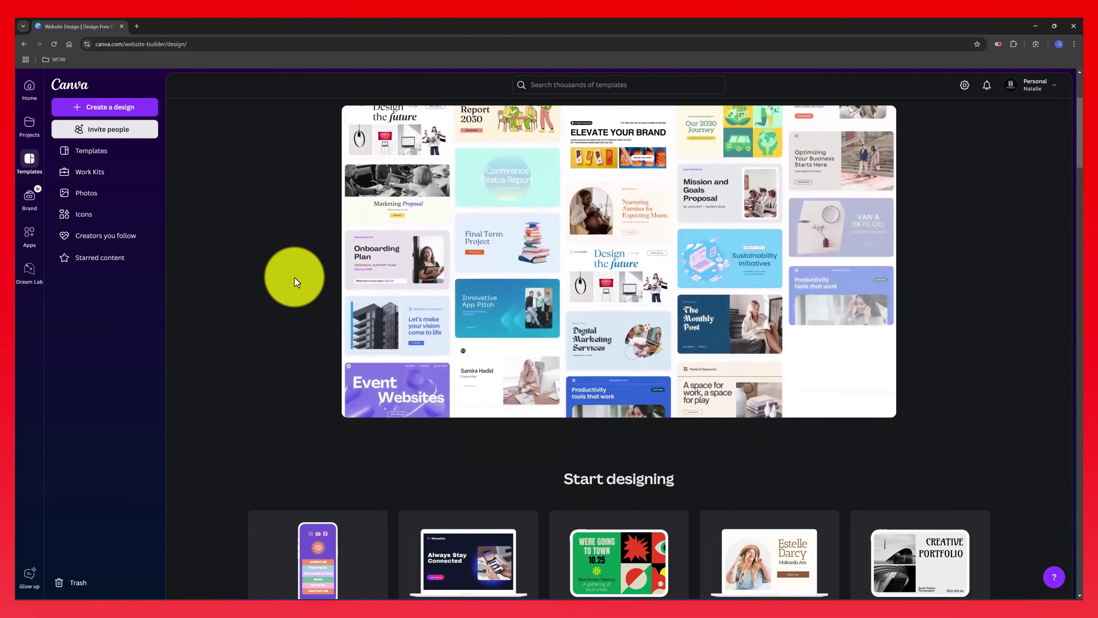
scroll(294, 278, "down", 2)
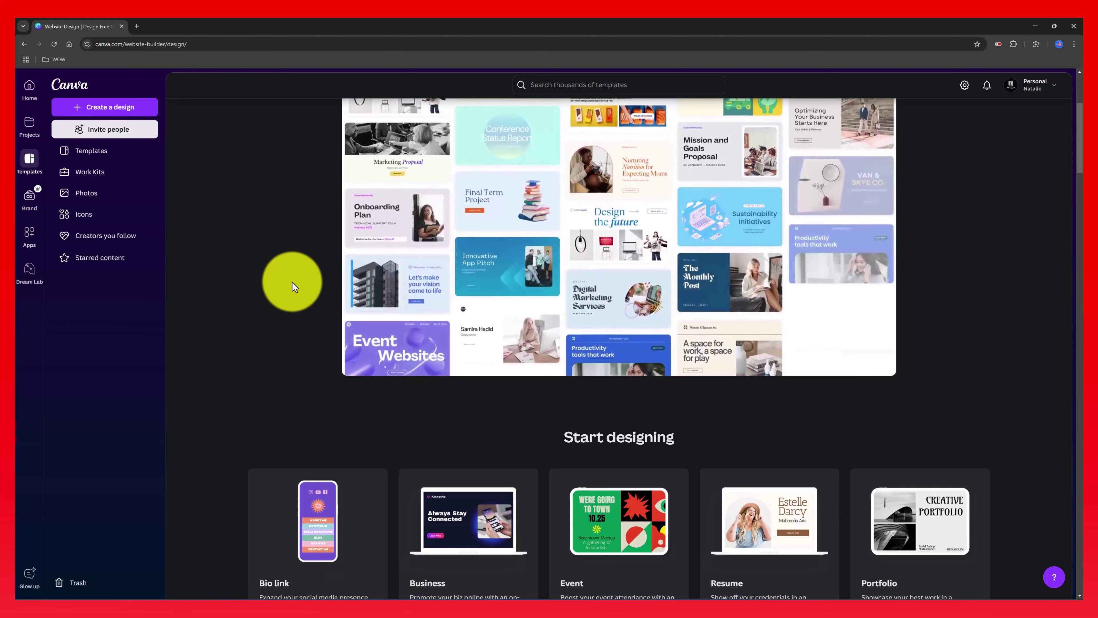
scroll(293, 285, "down", 1)
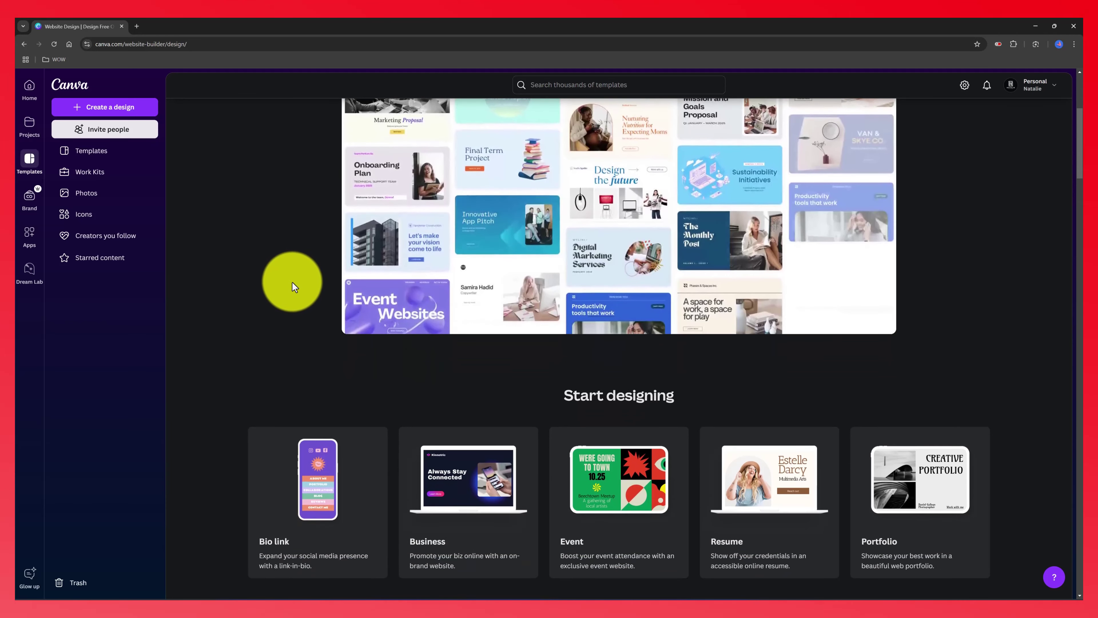
scroll(277, 282, "down", 2)
scroll(261, 282, "down", 2)
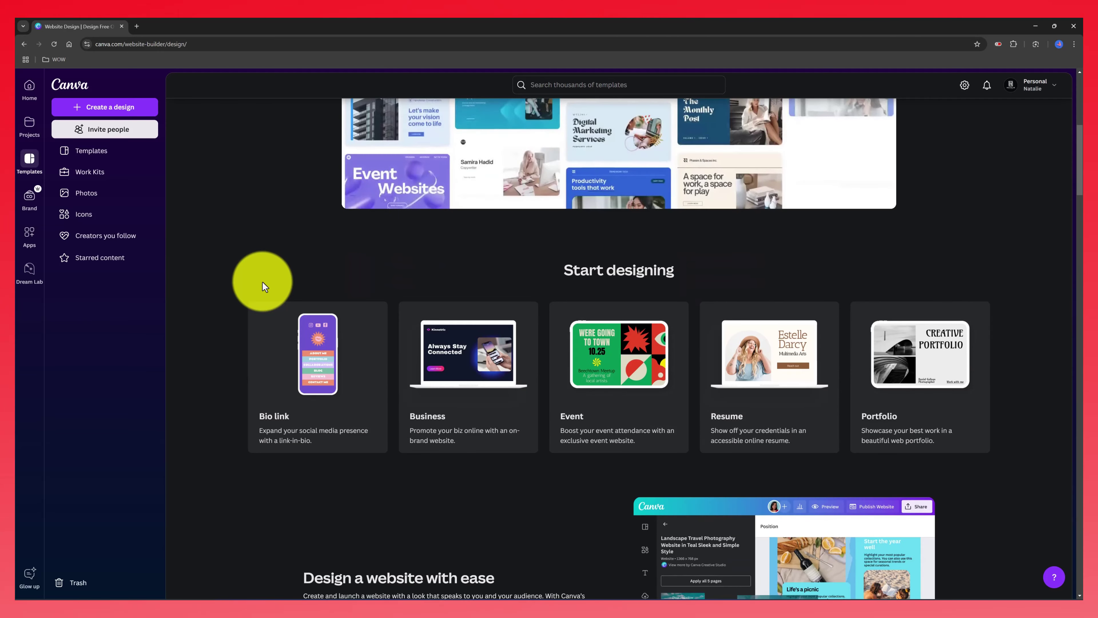
scroll(263, 282, "down", 1)
scroll(259, 286, "up", 1)
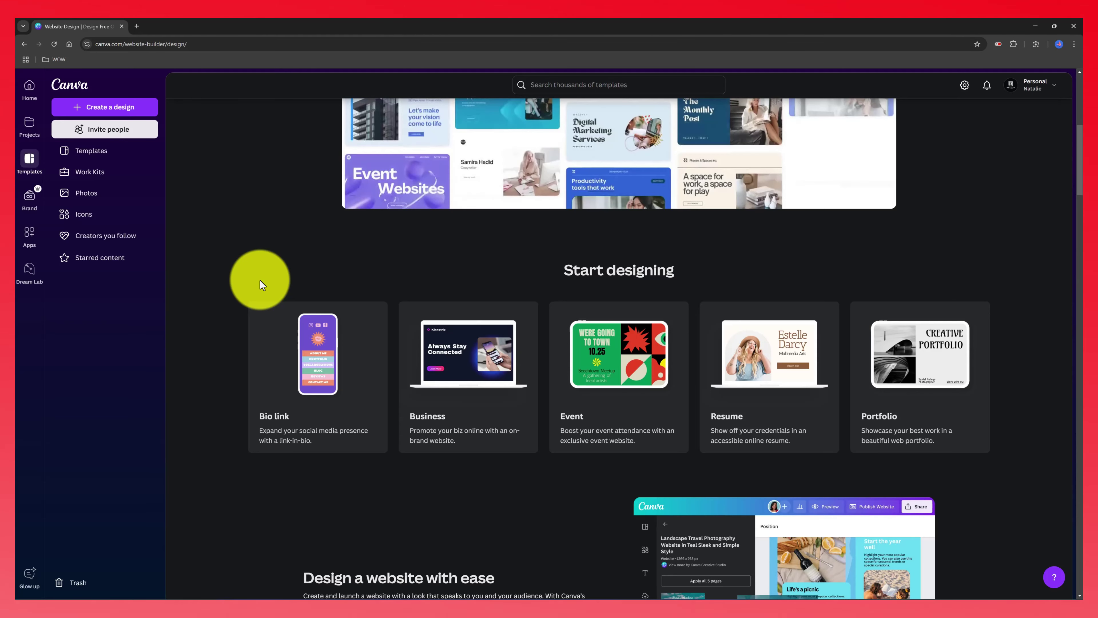
scroll(262, 283, "down", 3)
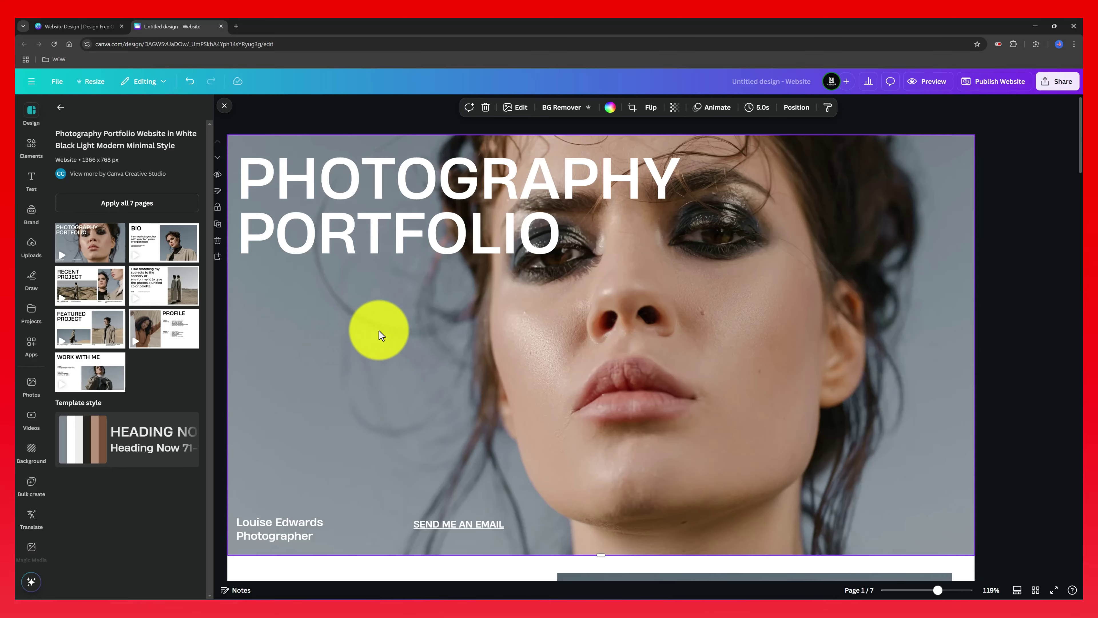
Scroll down through the pages of the new 7-page photography portfolio website
scroll(390, 331, "down", 15)
scroll(436, 345, "down", 6)
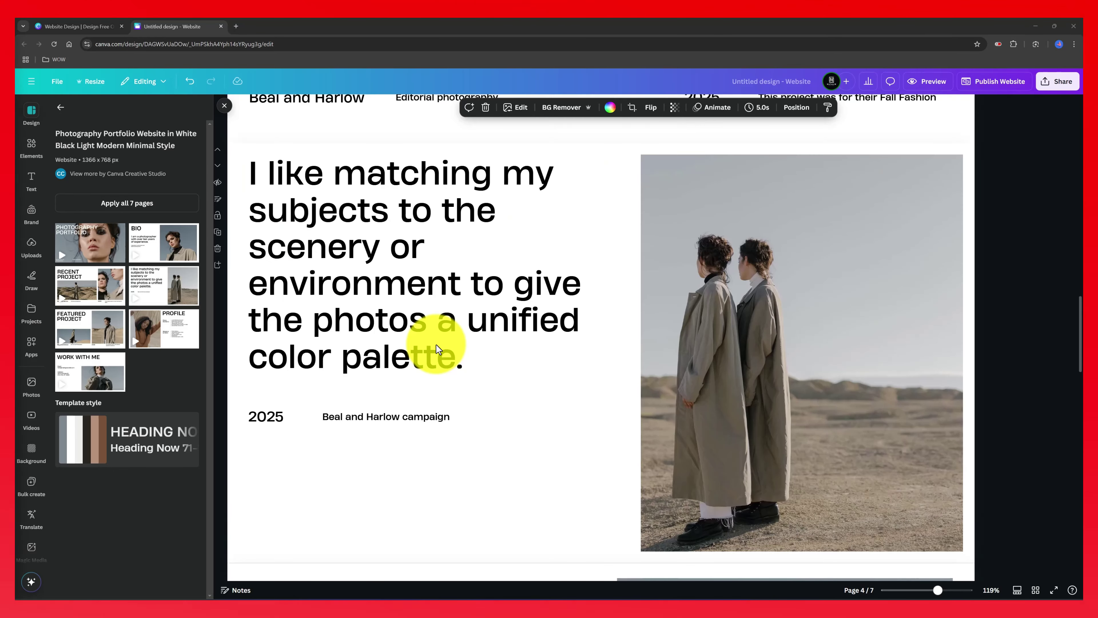
scroll(510, 359, "down", 2)
scroll(497, 357, "down", 6)
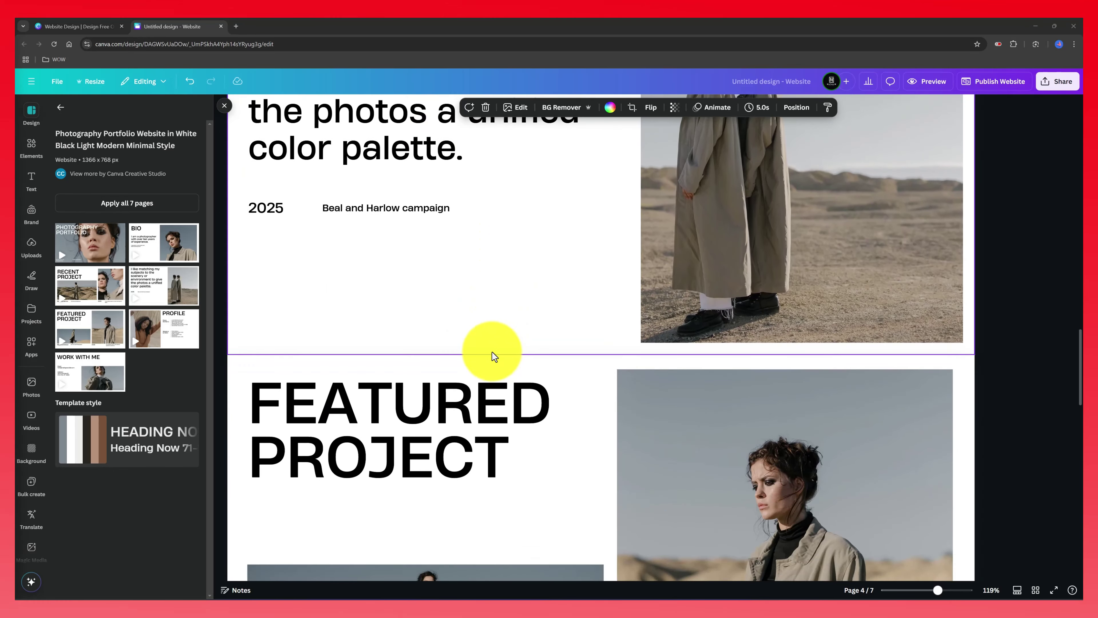
scroll(491, 352, "down", 5)
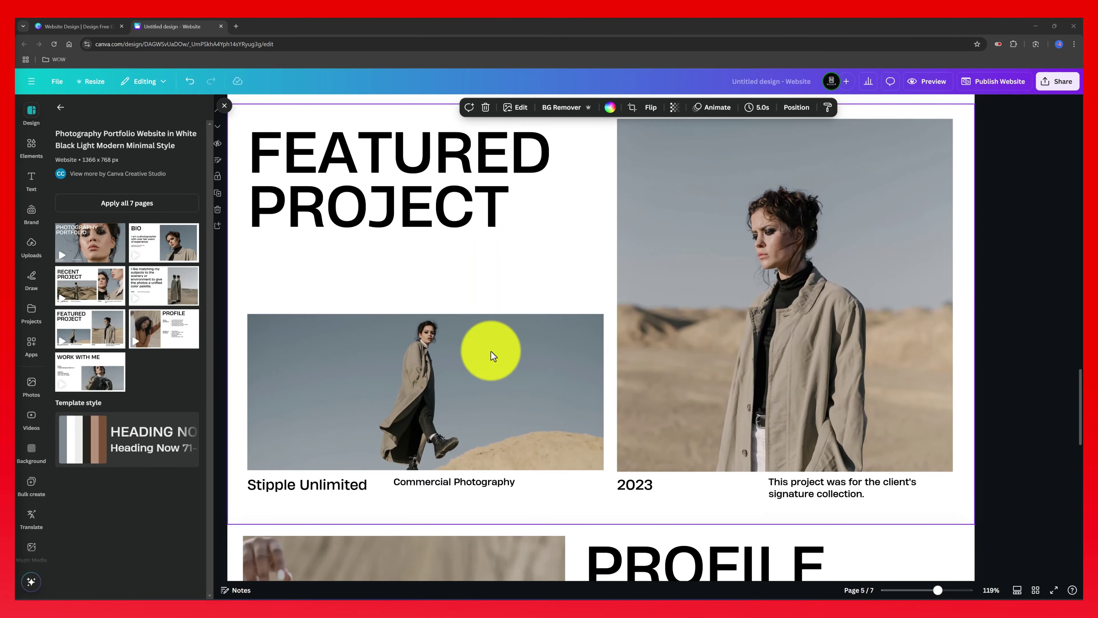
scroll(489, 353, "down", 3)
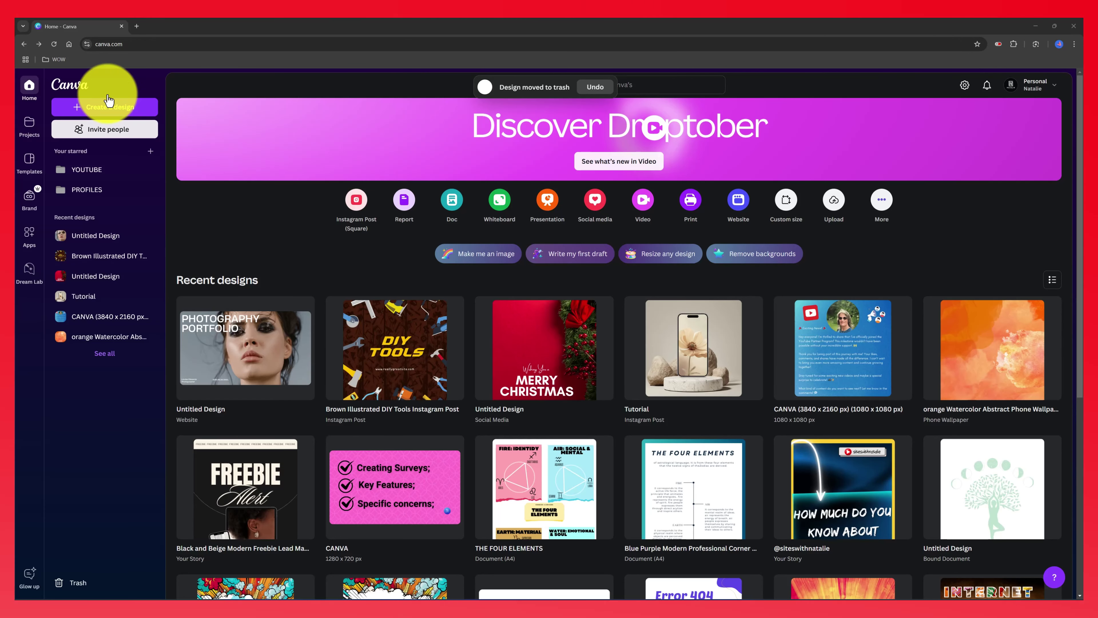
Start an 800×800 px Colorful Modern House Promo Video Collage and round every element's corners
left_click(643, 199)
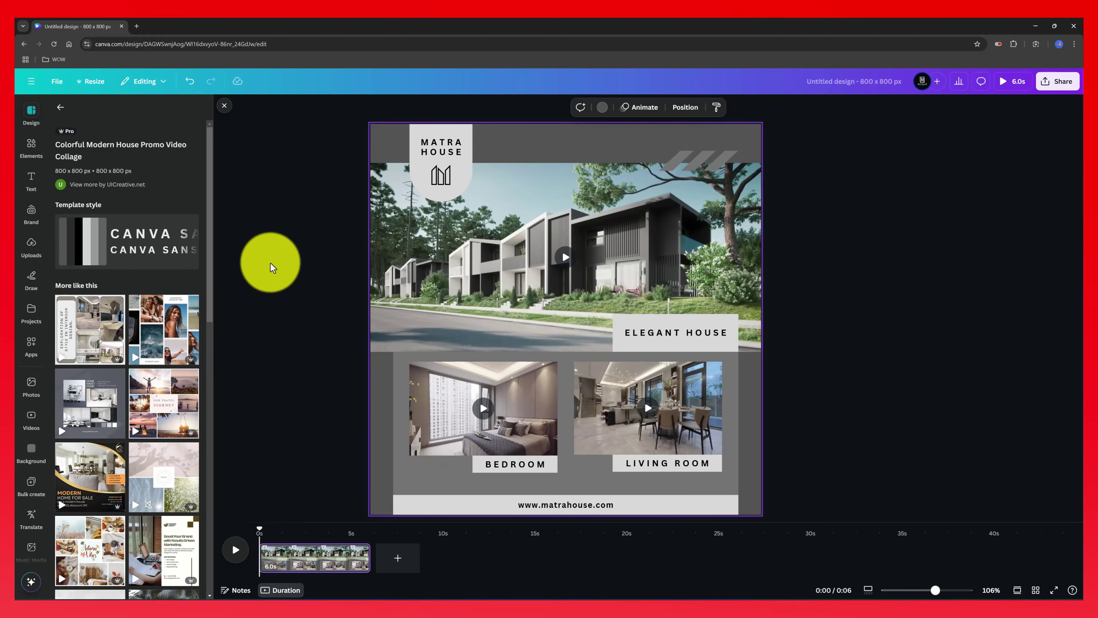
key("ctrl+a")
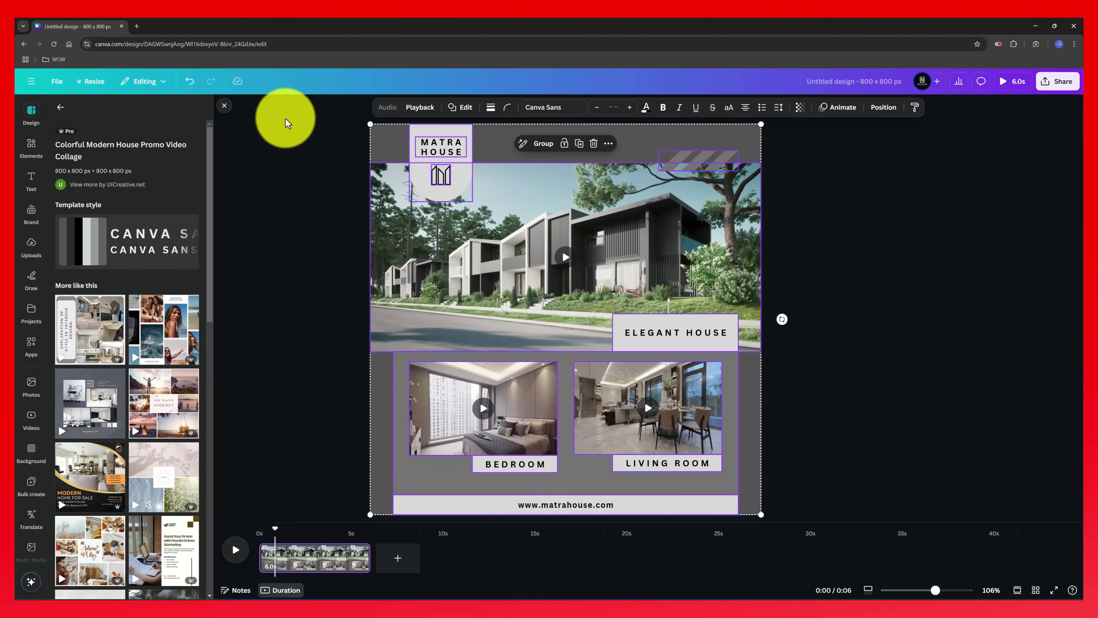
left_click(507, 107)
left_click(750, 478)
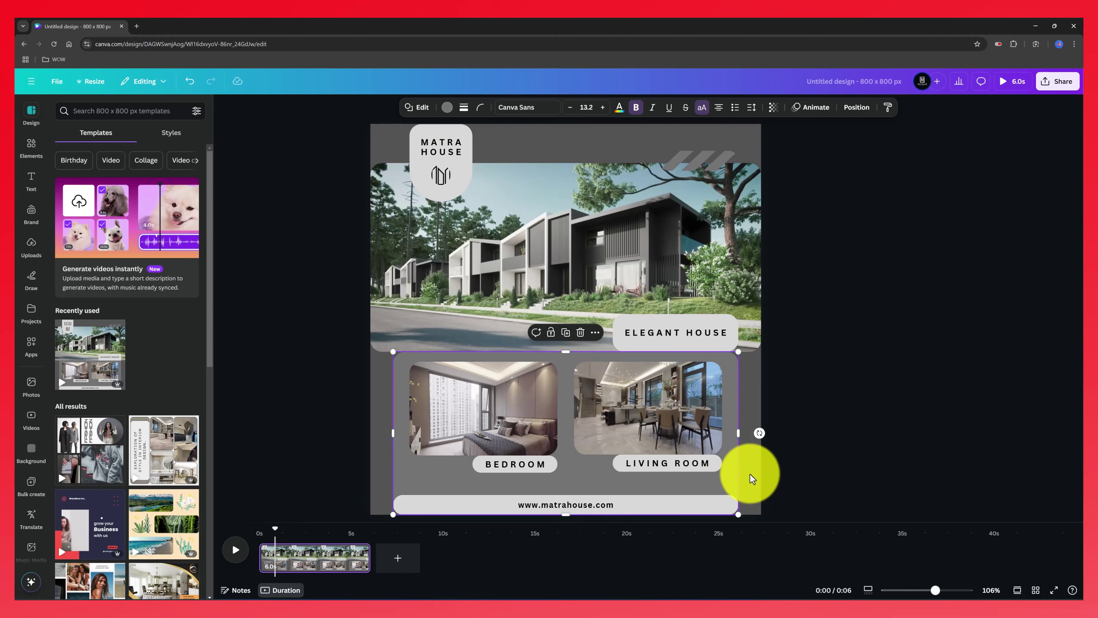
Cut the page's timeline length to 5.5 seconds and trim the main house video to 3.8 seconds
left_click_drag(368, 552, 306, 559)
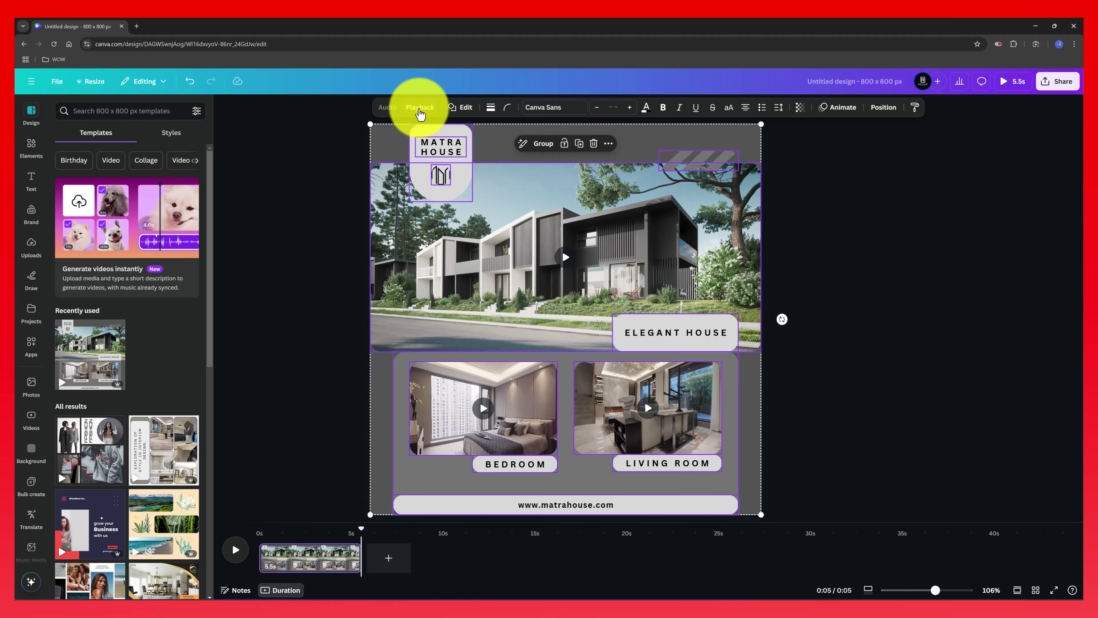
left_click(417, 108)
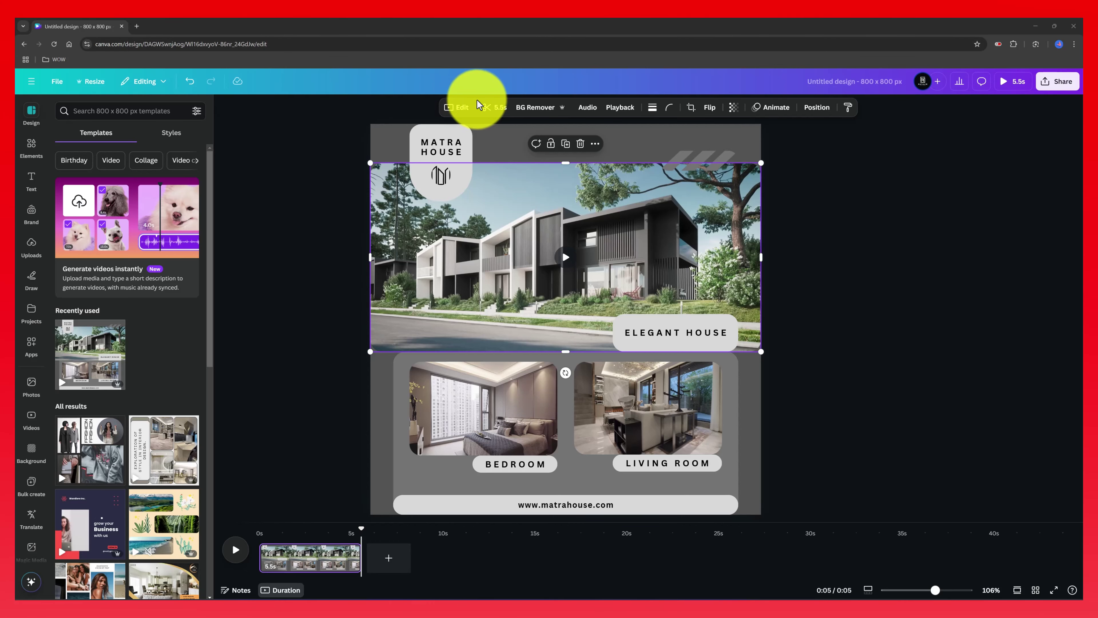
left_click(499, 112)
left_click_drag(389, 108, 538, 110)
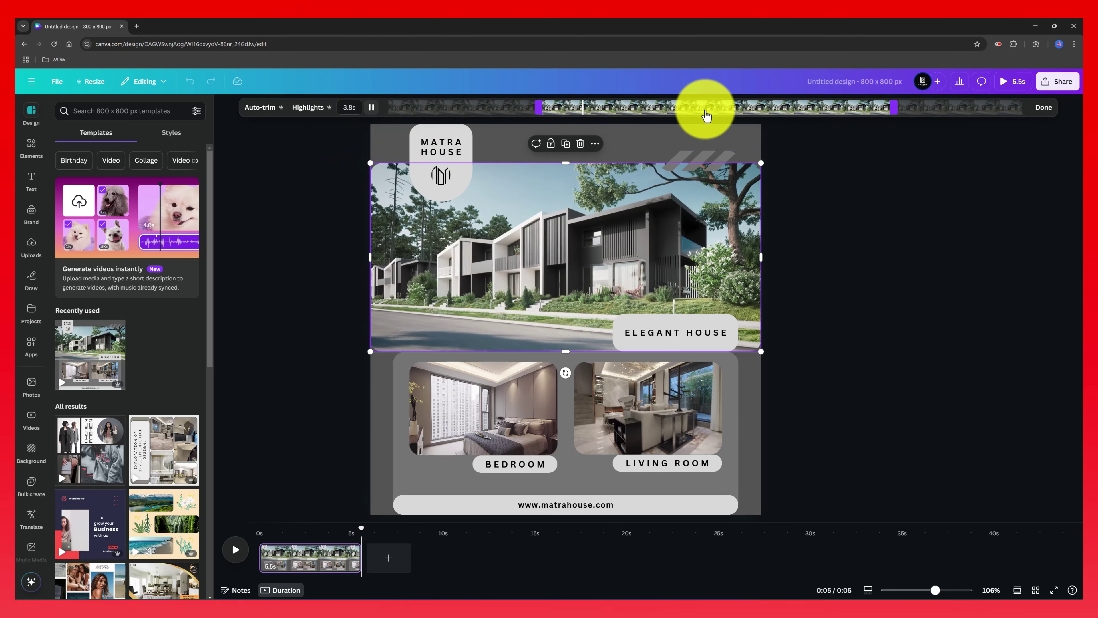
left_click(918, 147)
Switch the promo's download file type from MP4 to GIF at 800 × 800 px
left_click(1057, 81)
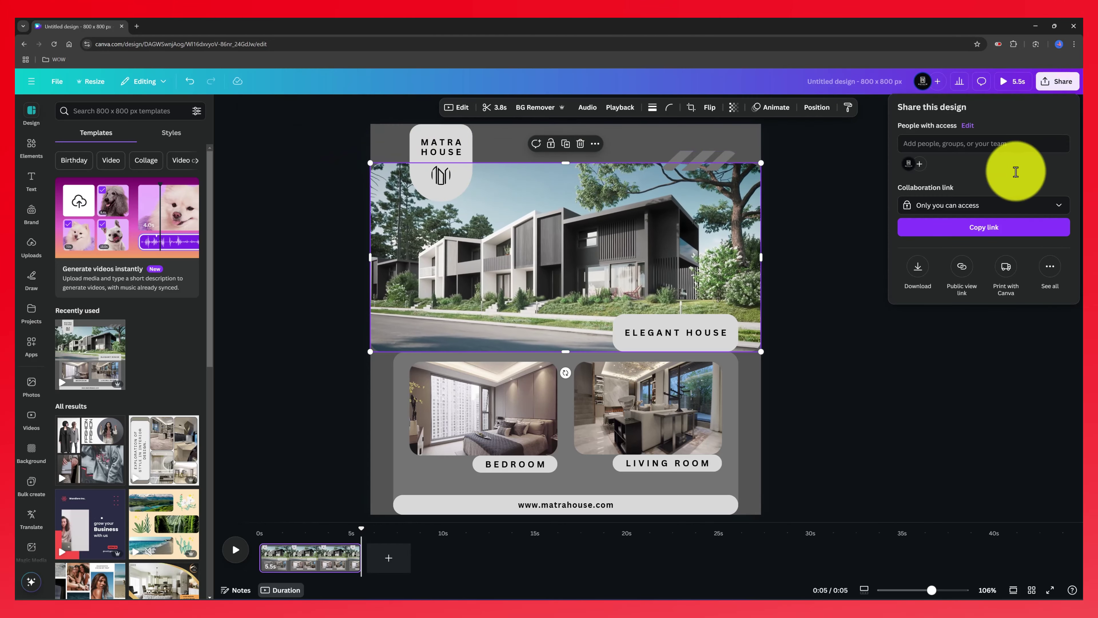
left_click(917, 276)
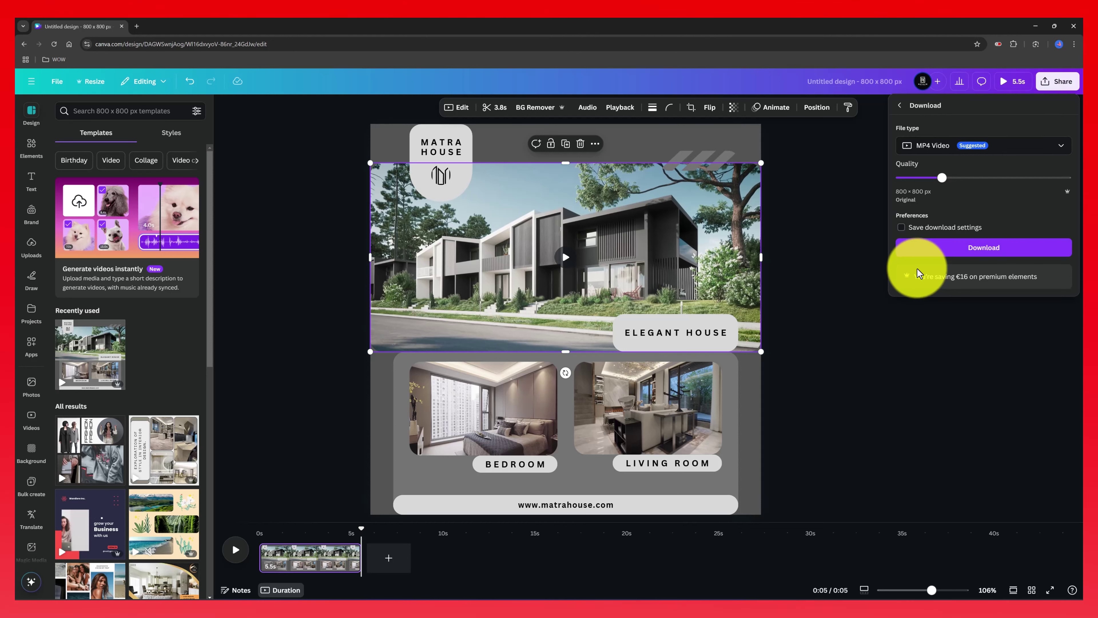
left_click(991, 151)
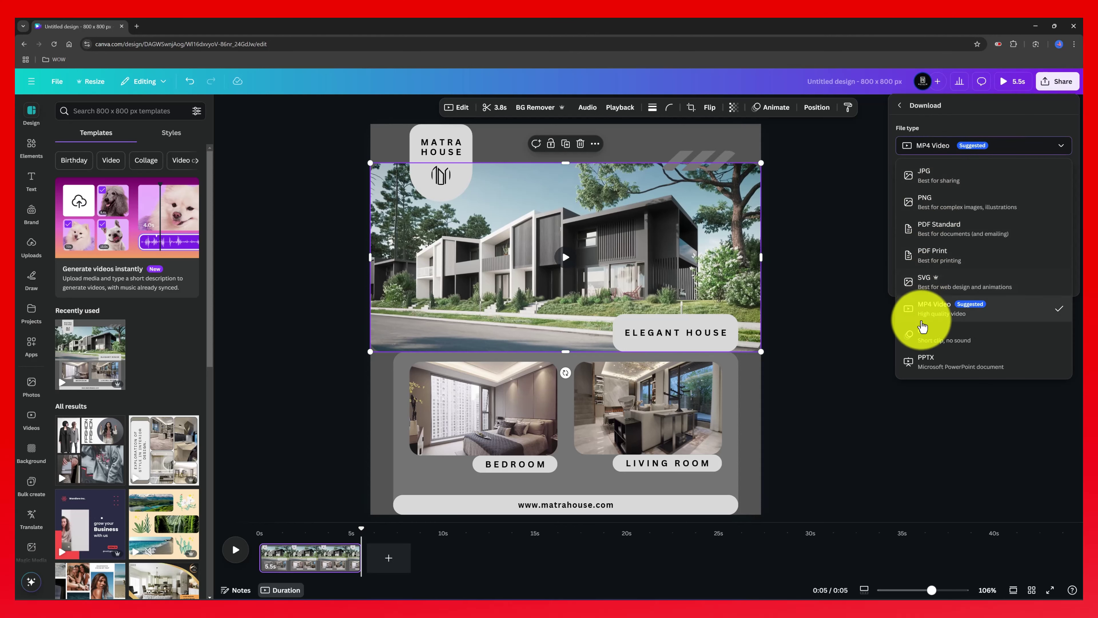
left_click(1005, 336)
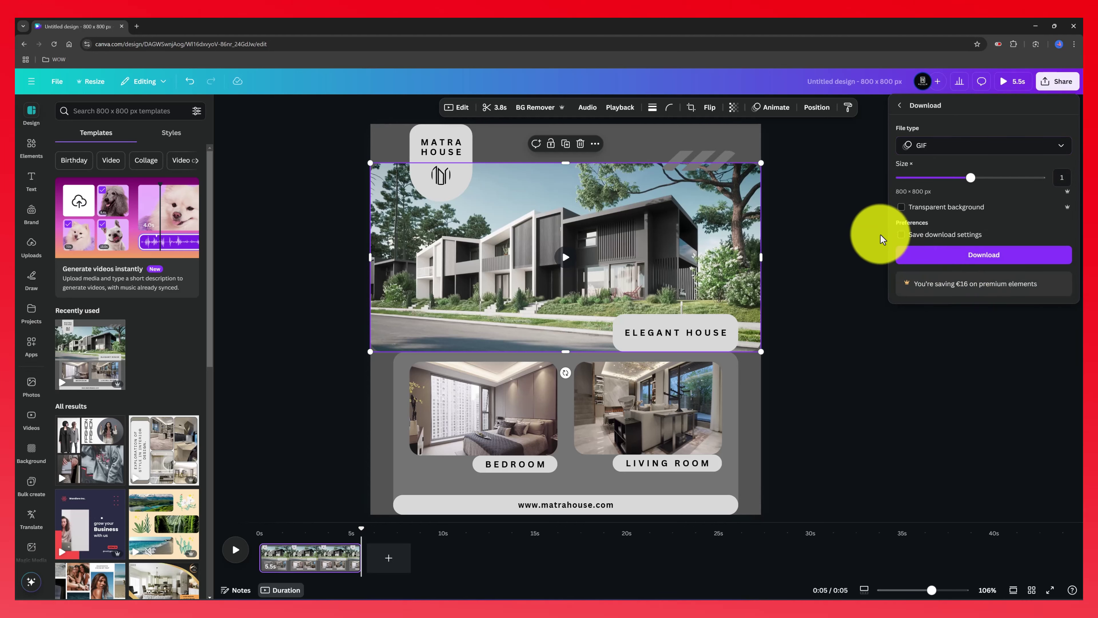
Back out of the download settings and dismiss the Share panel to the canvas
left_click(921, 256)
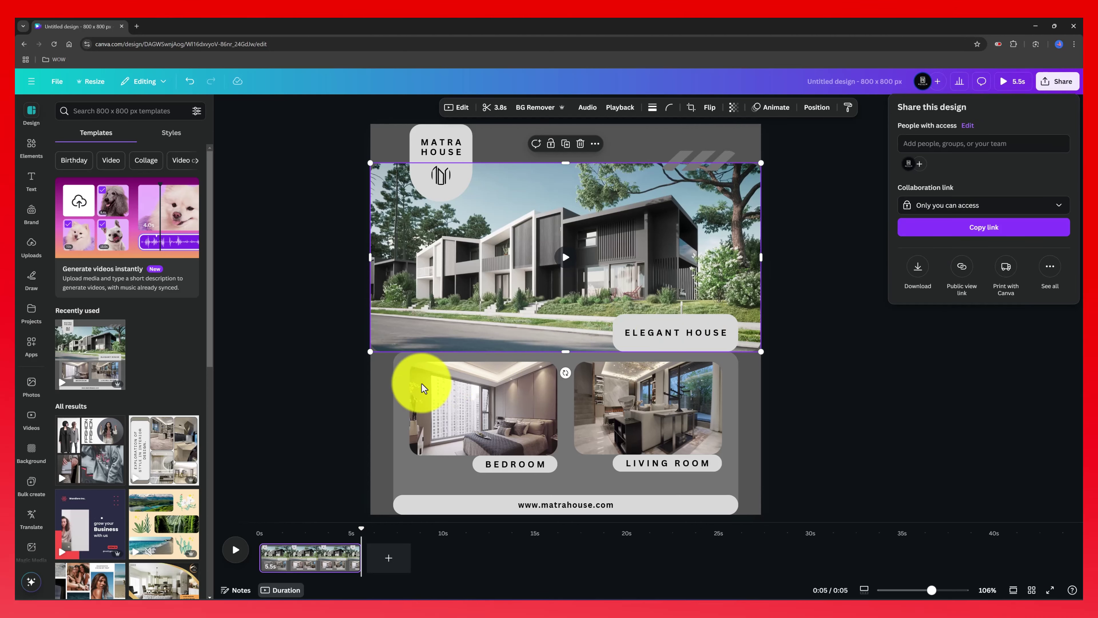
left_click(302, 384)
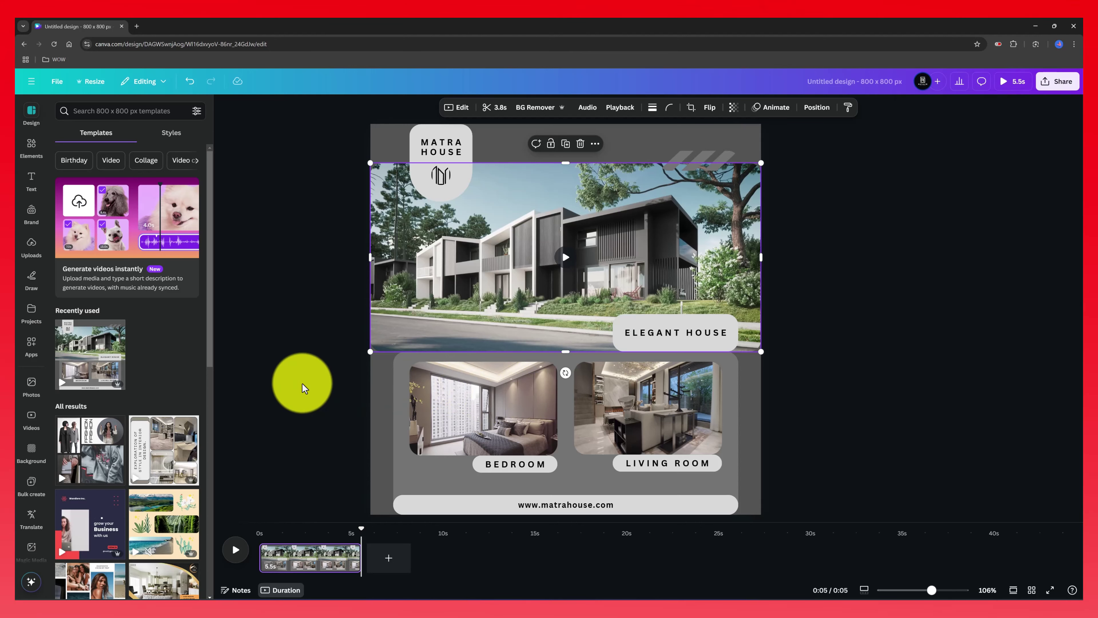